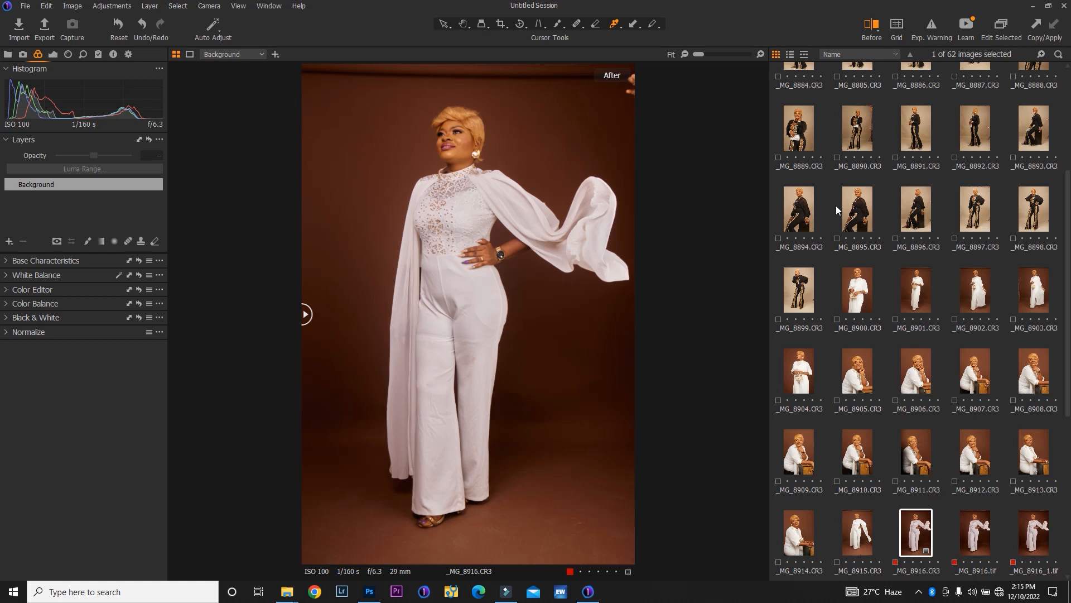
- Send _MG_8916.CR3 to Adobe Photoshop 2022 for editing as an uncompressed 16-bit TIFF in Adobe RGB (1998)
left_click(744, 167)
left_click(71, 6)
mouse_move(112, 111)
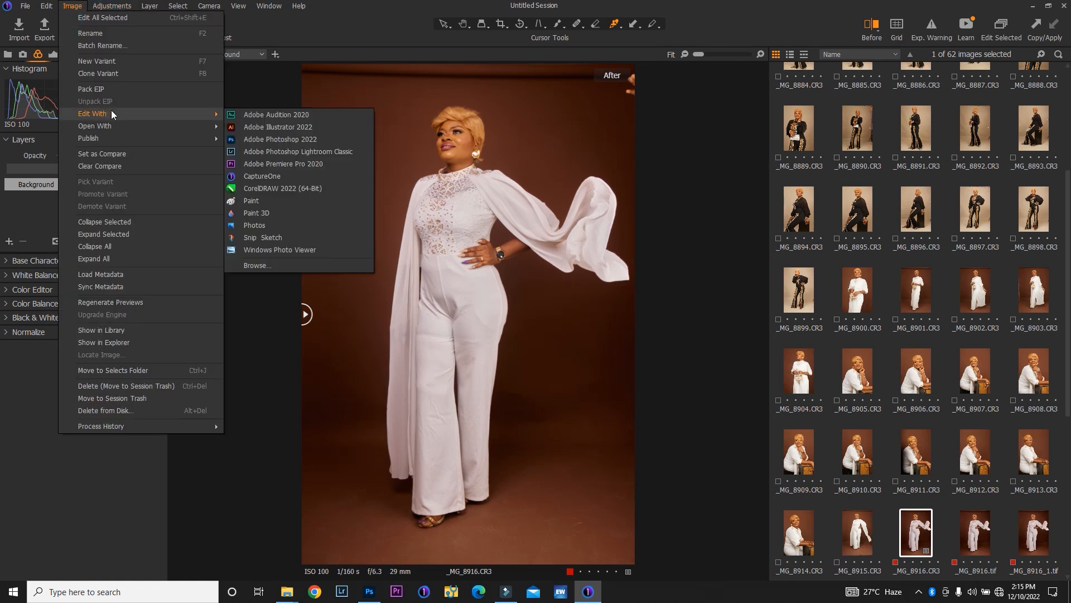
left_click(244, 139)
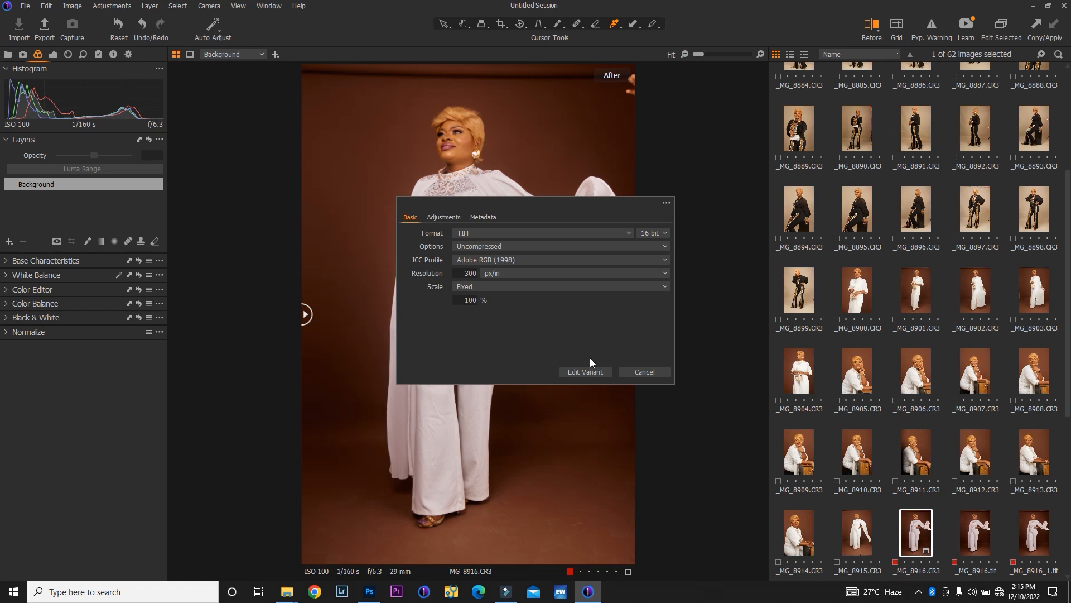
left_click(585, 370)
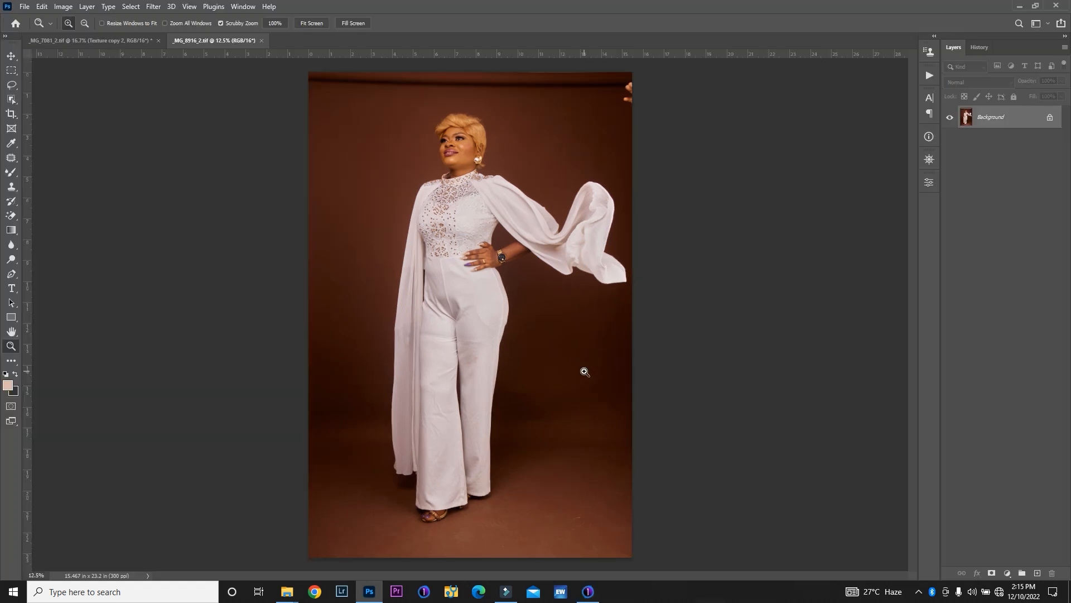
- Duplicate the background layer and patch a small area of skin on the cheek of the copy
left_click_drag(499, 140, 559, 177)
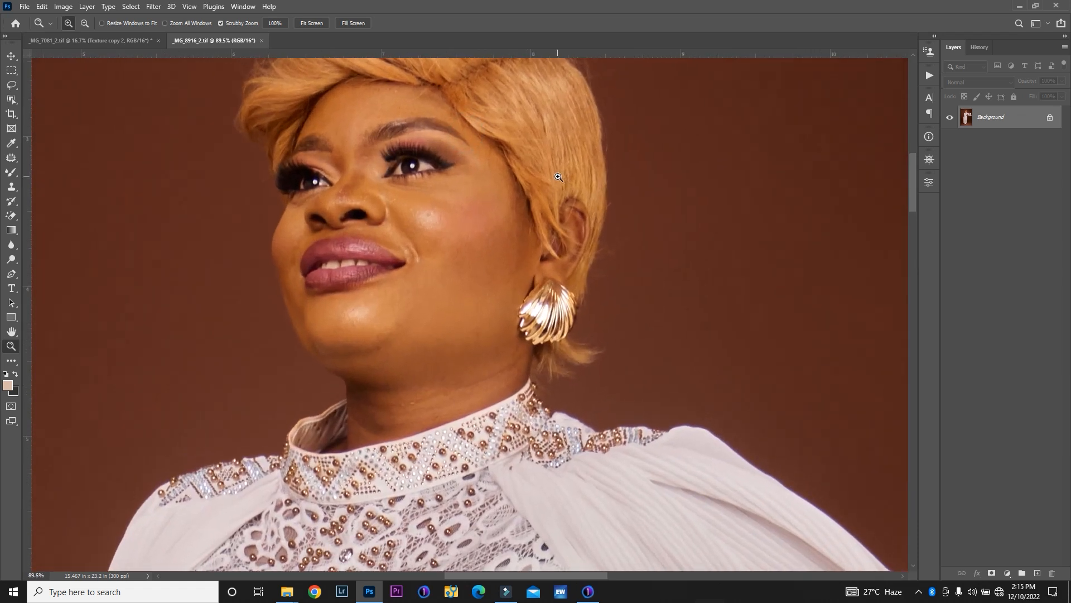
mouse_move(913, 189)
left_mouse_down()
mouse_move(911, 177)
mouse_move(917, 186)
left_mouse_up()
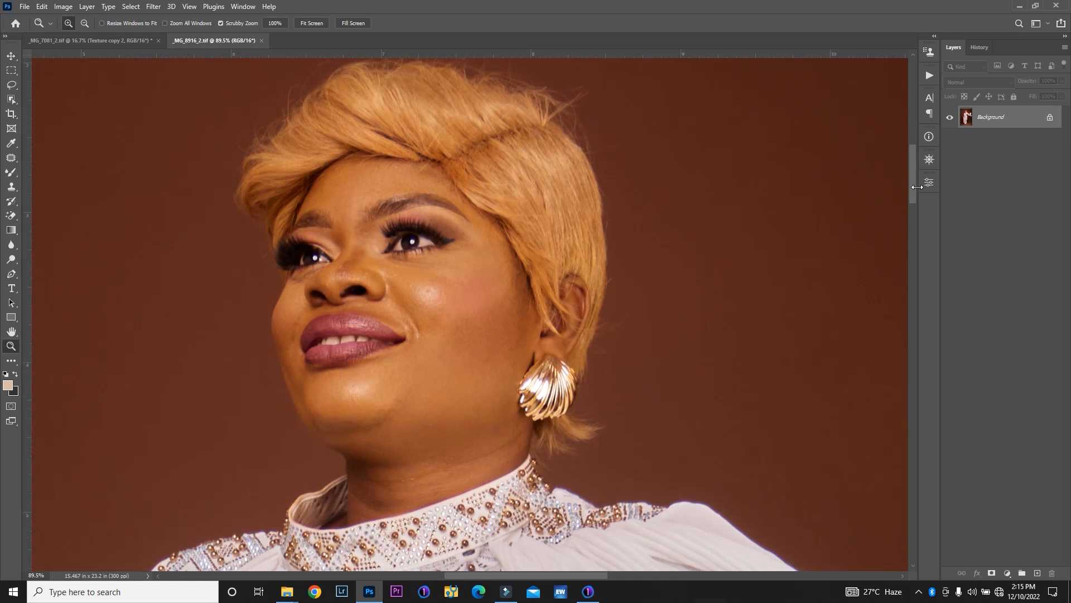
key("ctrl+j")
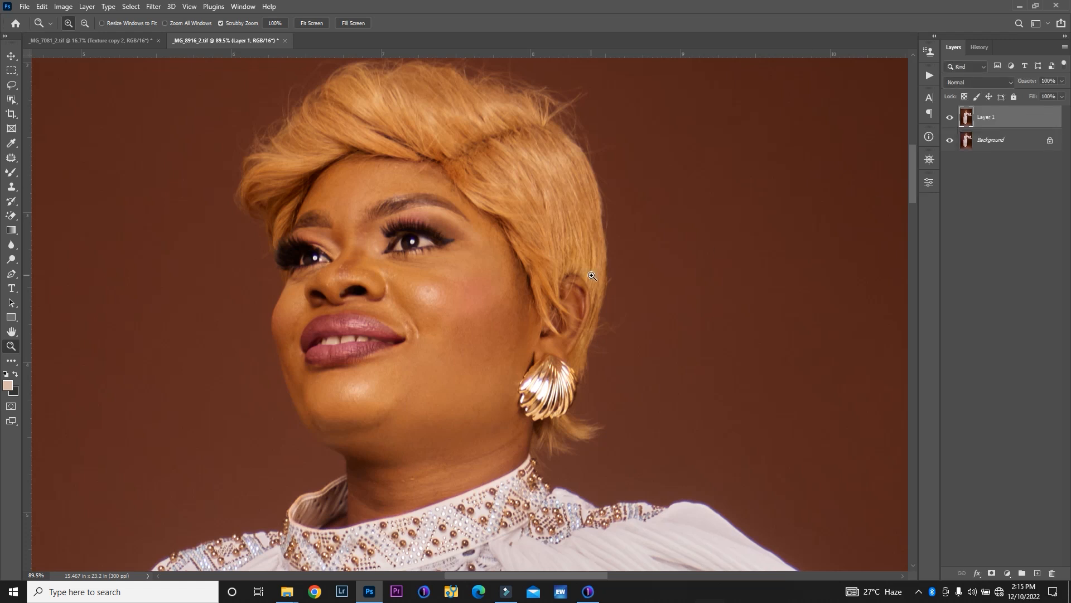
left_click(12, 158)
left_click_drag(433, 278, 430, 297)
key("ctrl+d")
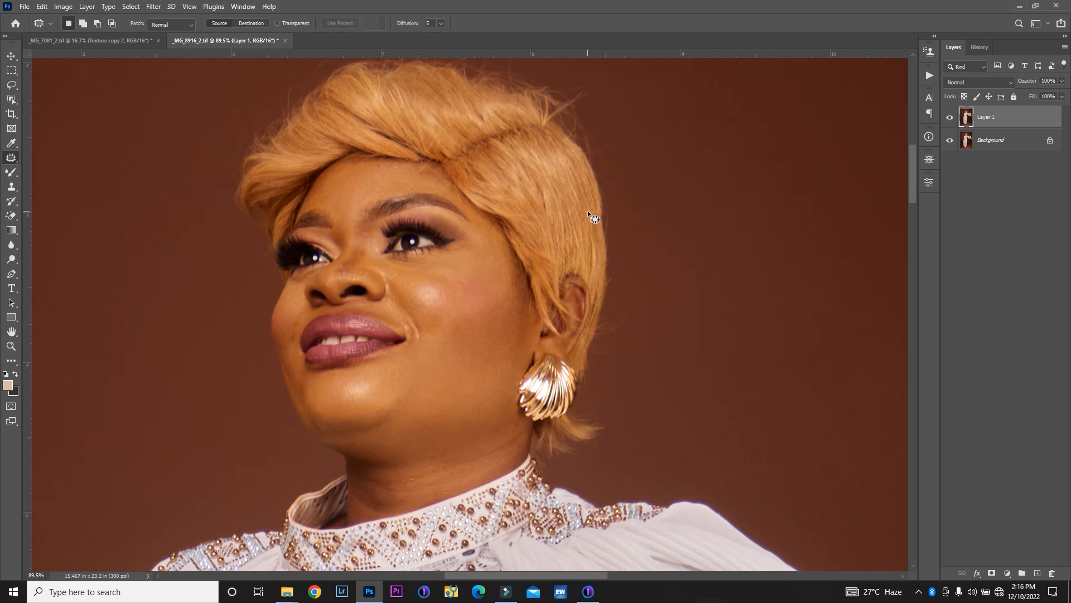
- Duplicate the patched layer and rename the lower of the two copies "LOw Frequency"
key("ctrl+j")
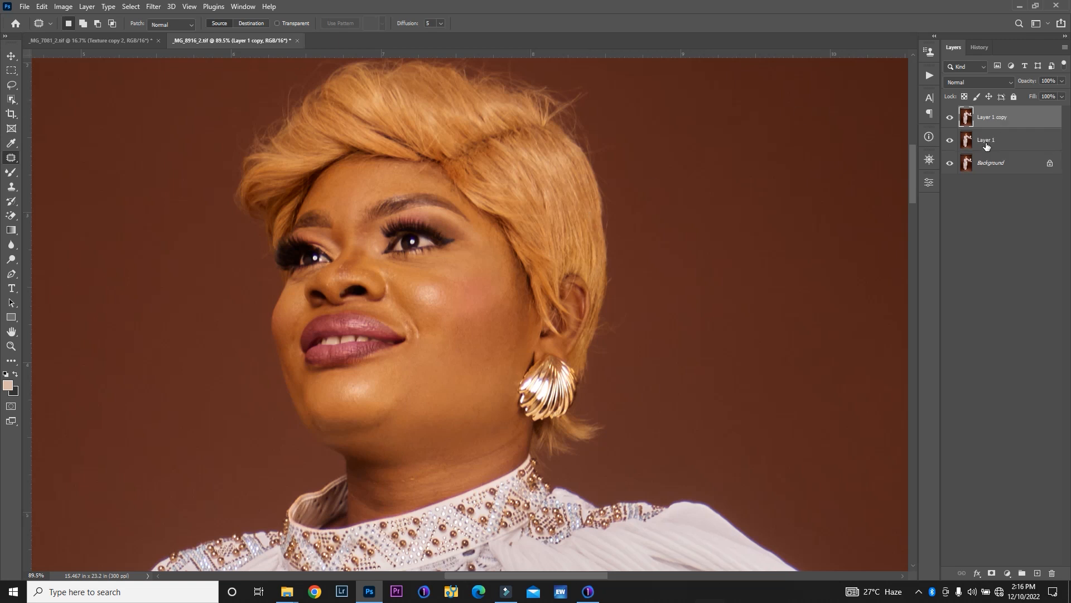
double_click(986, 141)
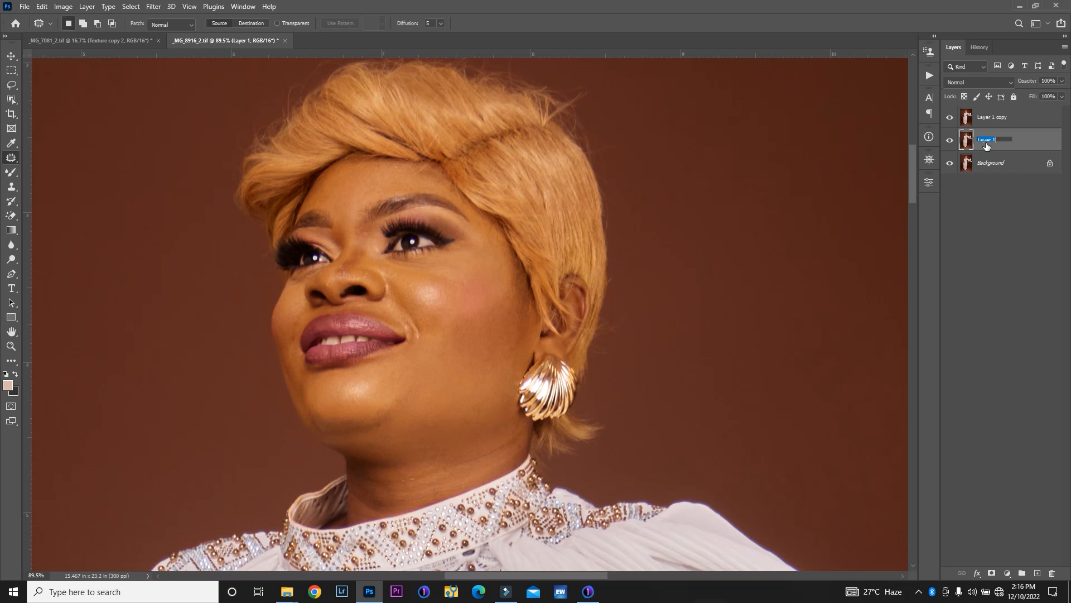
type("LOw Frequency")
key("Return")
- Rename the topmost layer copy "High frequency"
double_click(992, 117)
type("High Drequ")
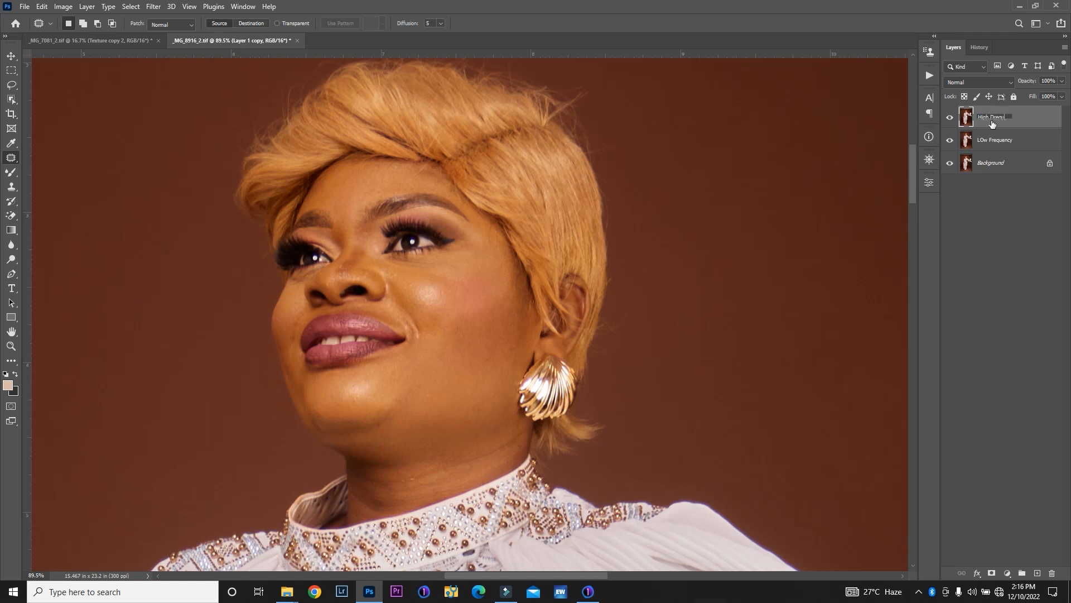
type("ency")
key("Return")
double_click(1003, 122)
left_click(993, 117)
key("BackSpace")
type("f")
key("Return")
- Hide the High frequency layer and apply a Median noise filter with a 4-pixel radius to the LOw Frequency layer
left_click(950, 117)
left_click(998, 144)
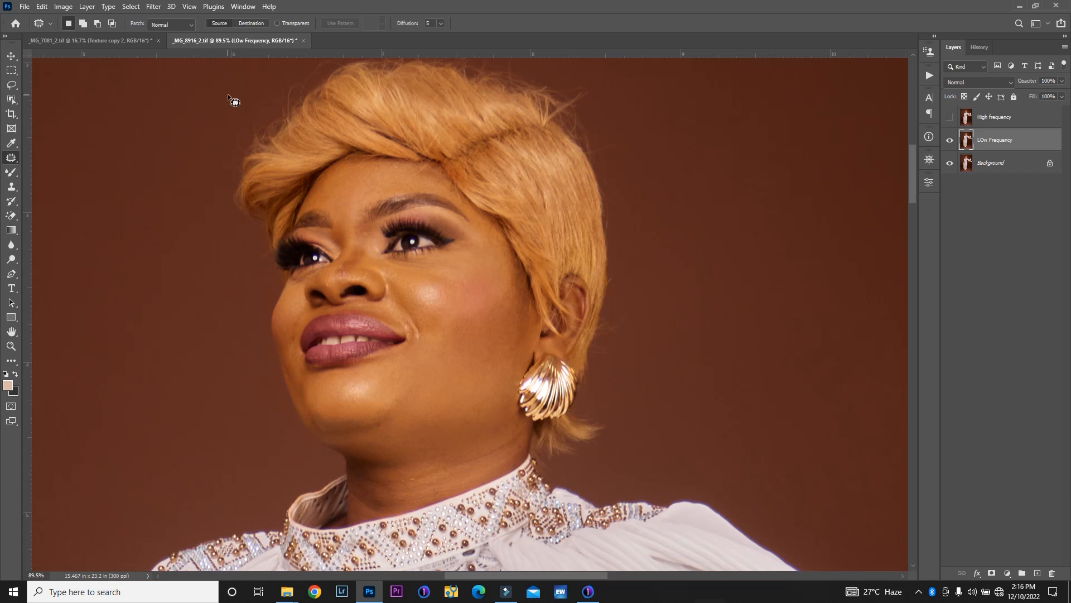
left_click(154, 7)
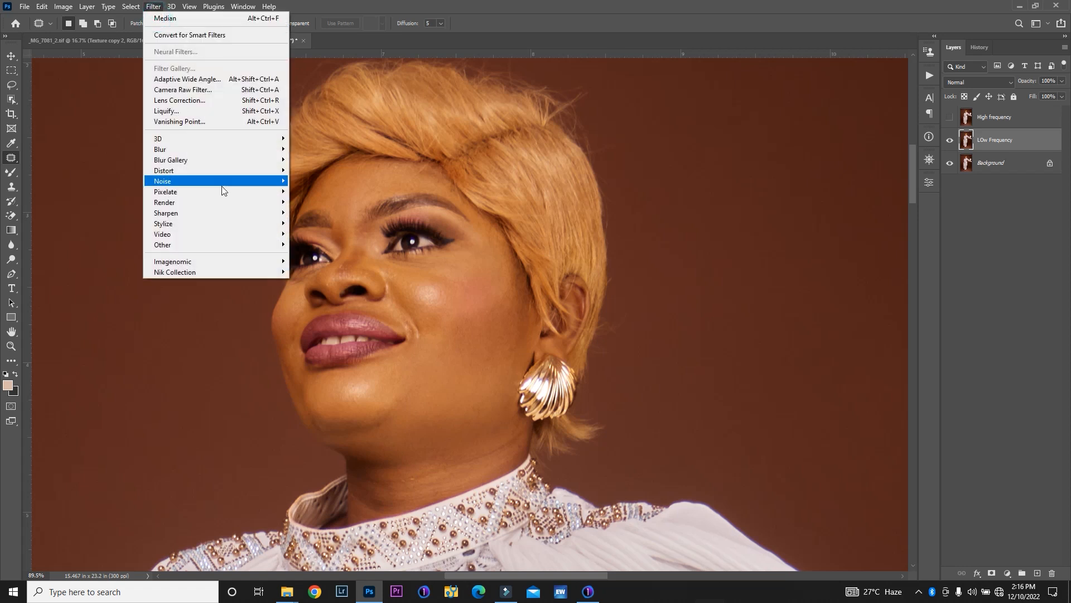
mouse_move(232, 153)
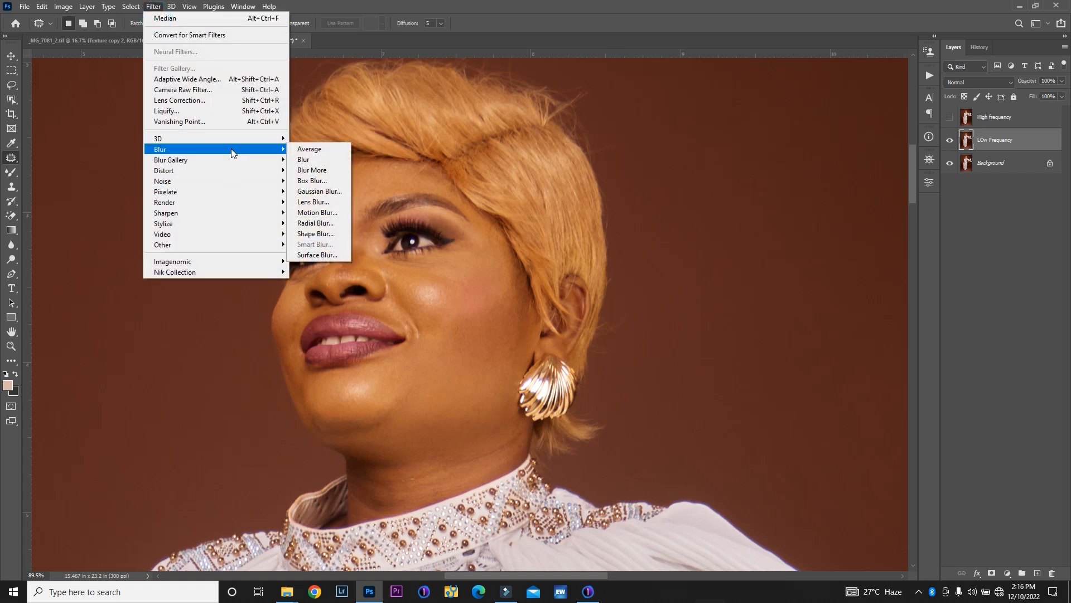
mouse_move(203, 182)
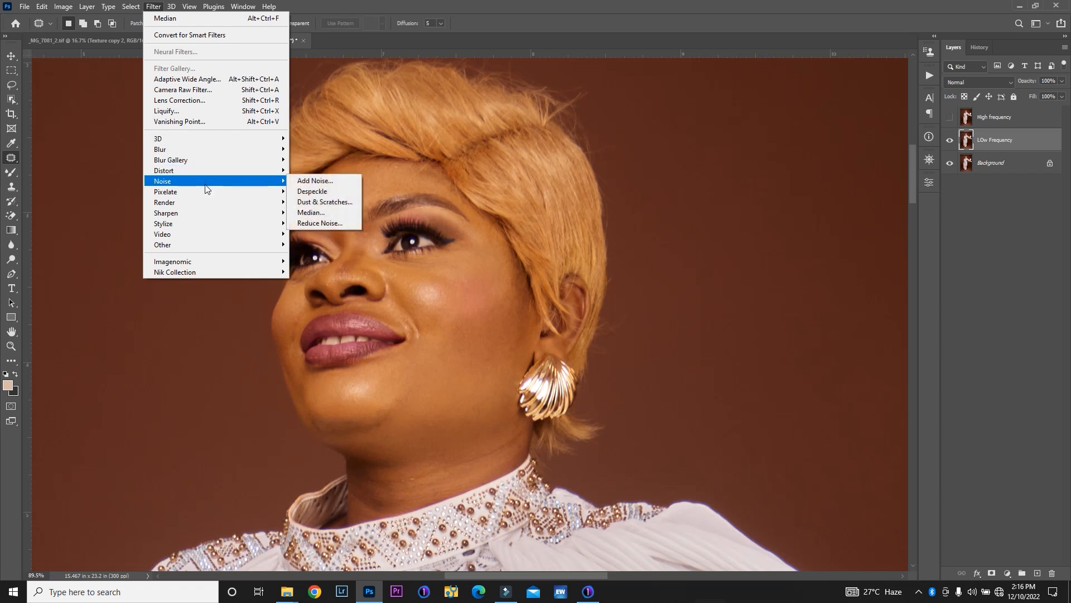
left_click(306, 213)
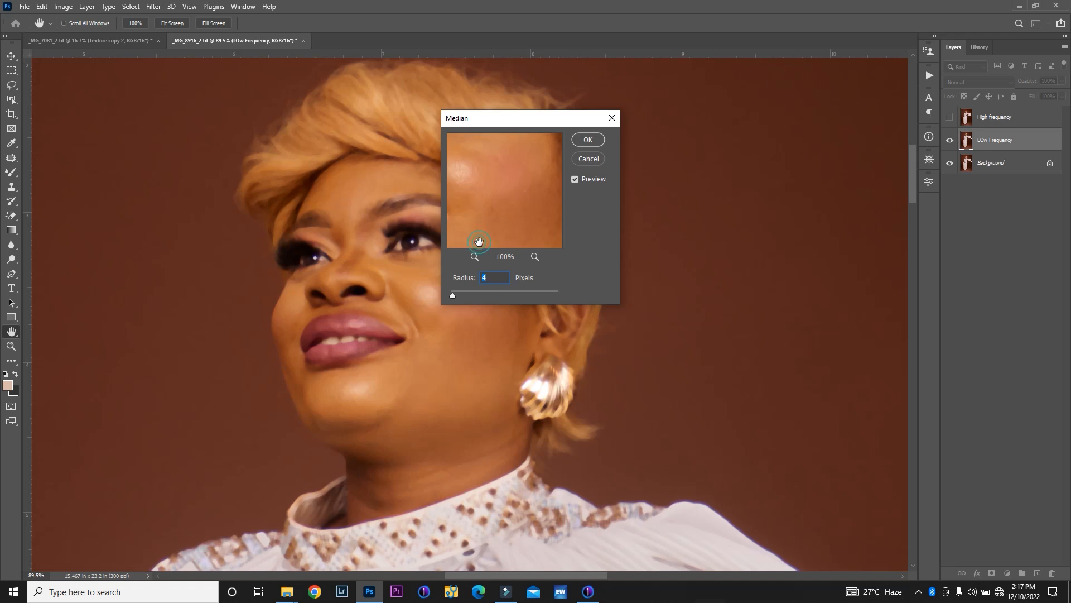
left_click(592, 140)
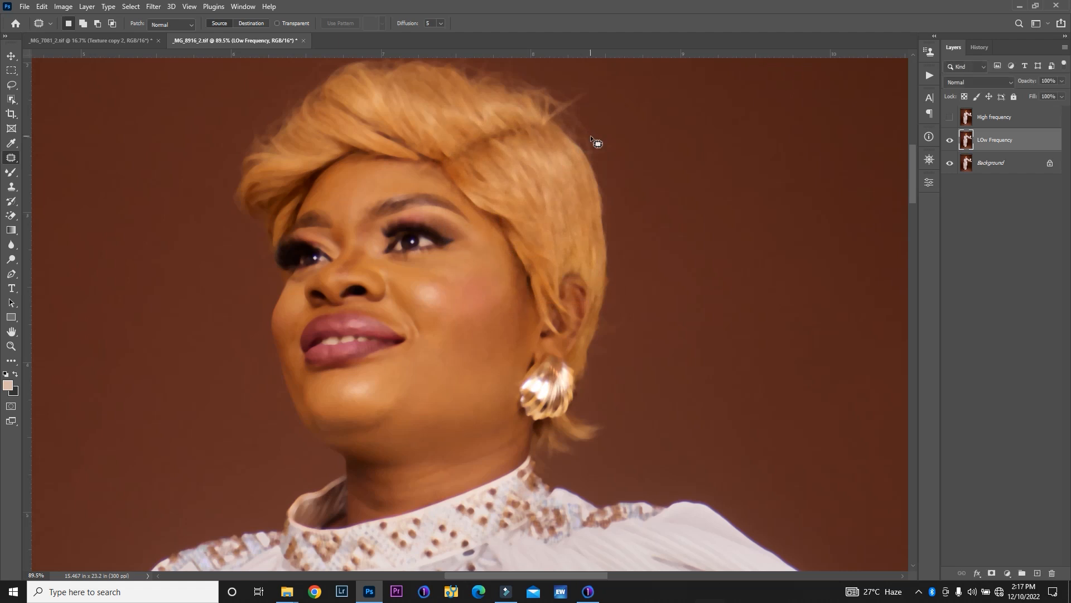
- Show the High frequency layer and run Apply Image on it from the LOw Frequency layer, using Subtract, scale 2 and offset 128
left_click(950, 117)
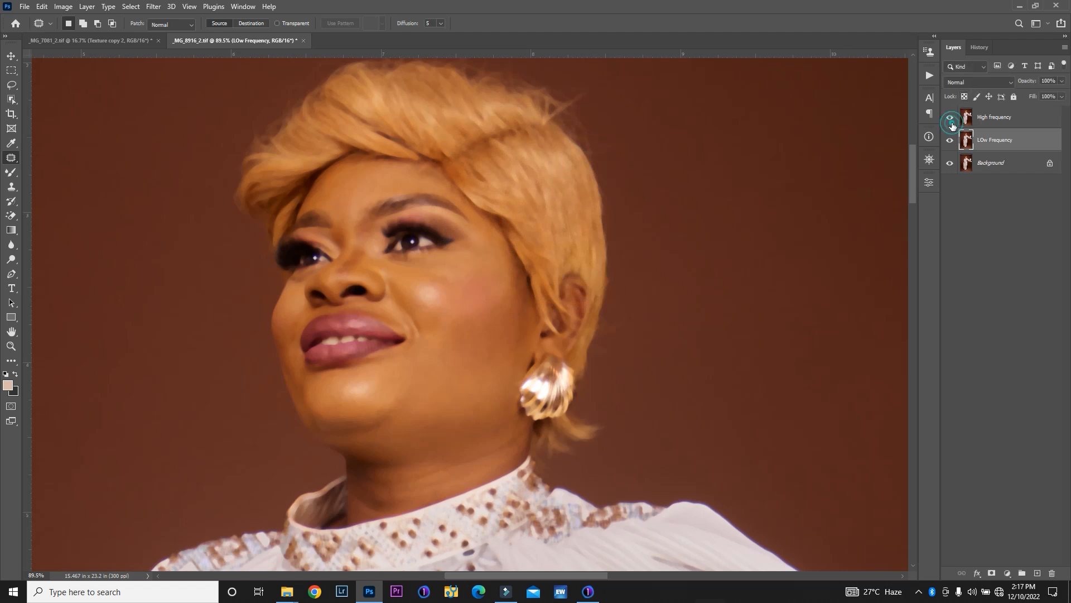
left_click(983, 124)
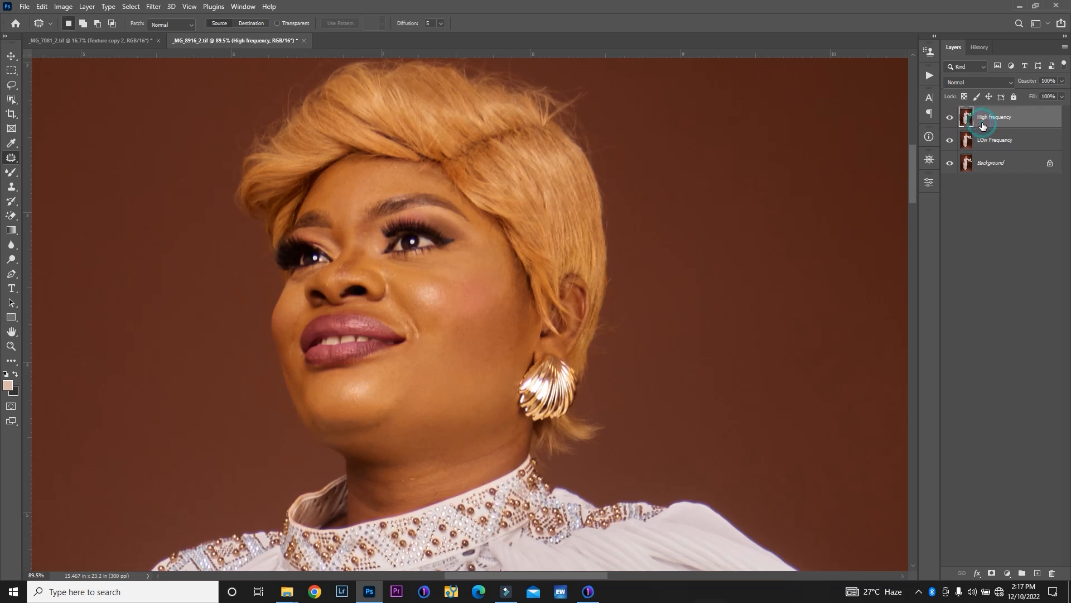
left_click(63, 7)
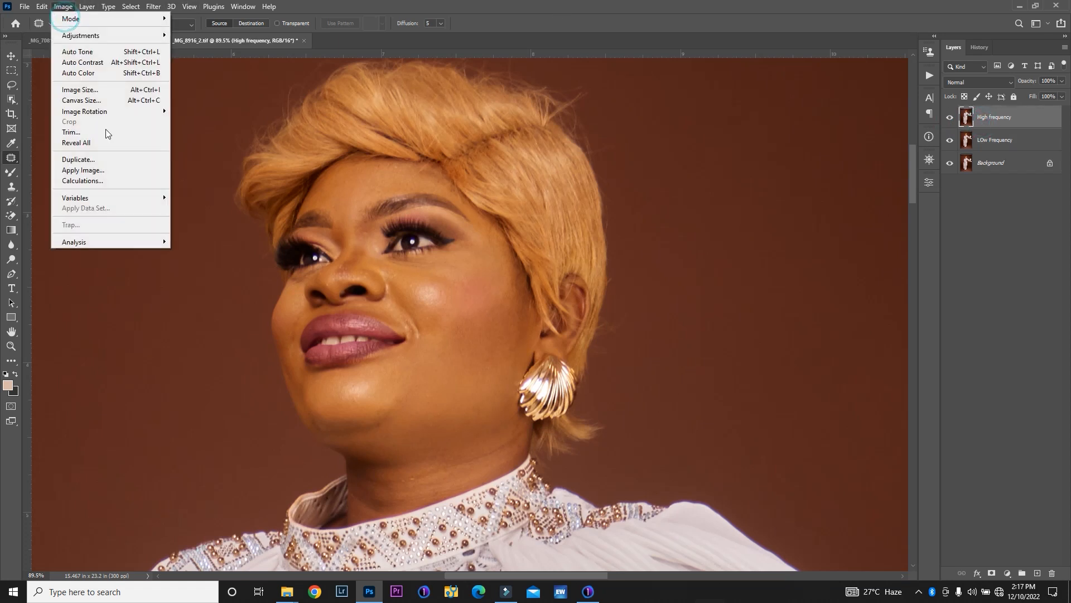
left_click(108, 168)
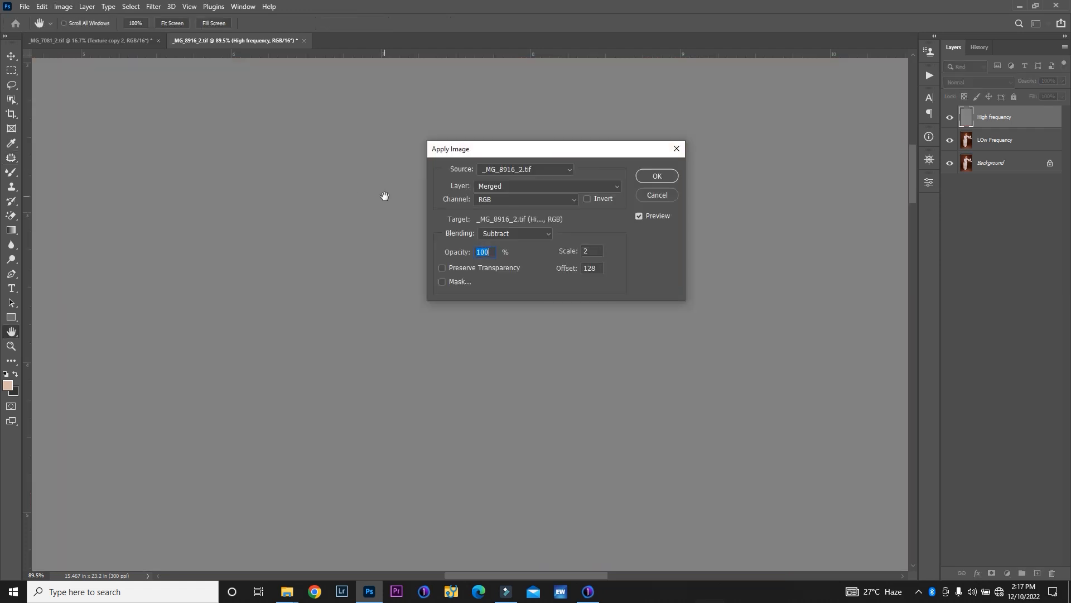
left_click(531, 185)
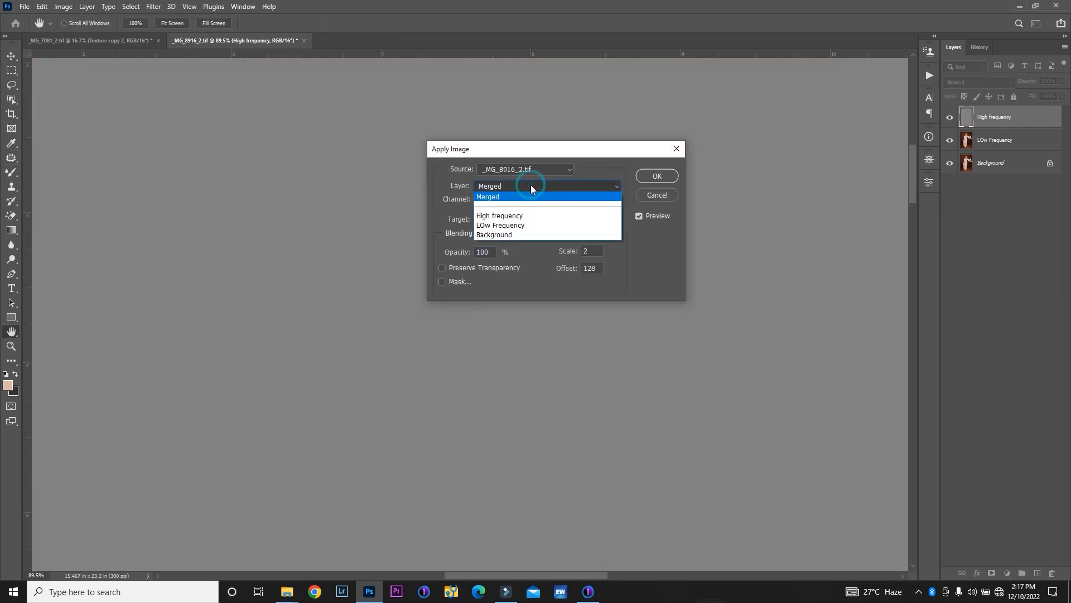
left_click(500, 224)
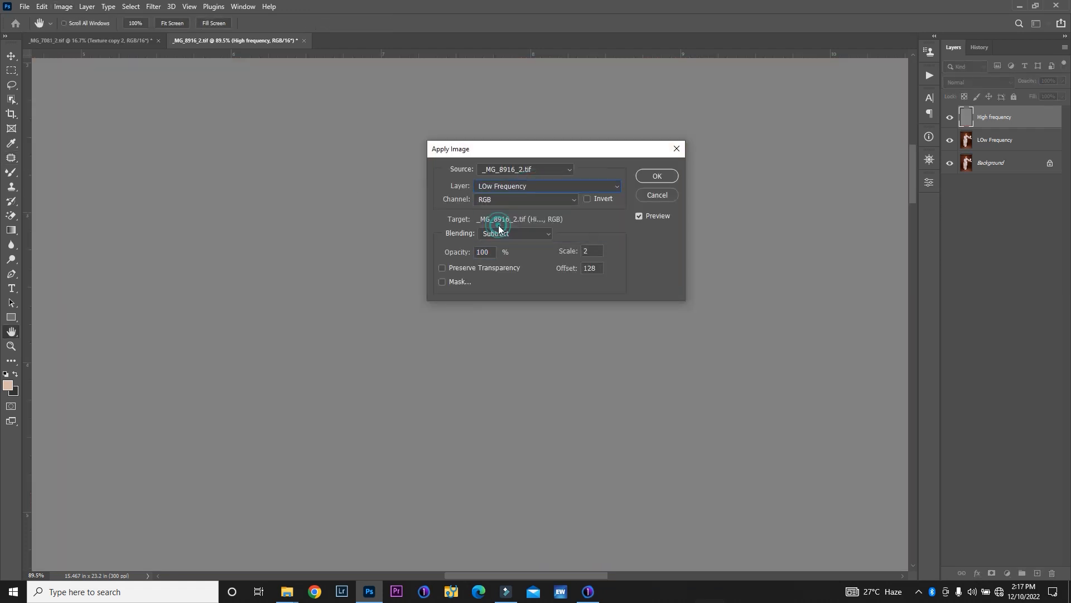
left_click(665, 176)
key("j")
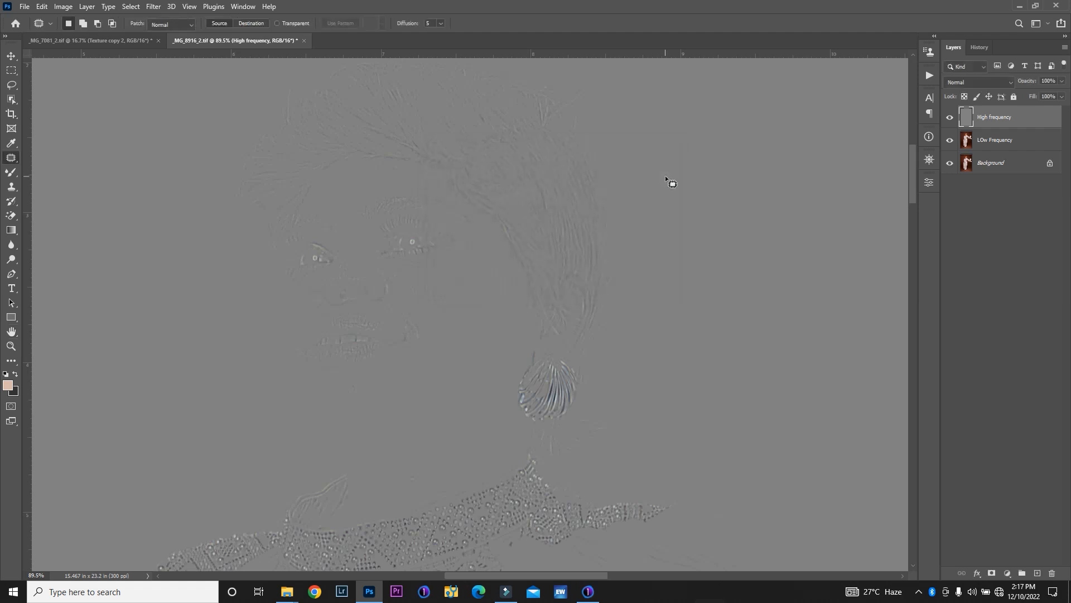
- Set the High frequency layer's blend mode to Linear Light and group it with the LOw Frequency layer
left_click(993, 82)
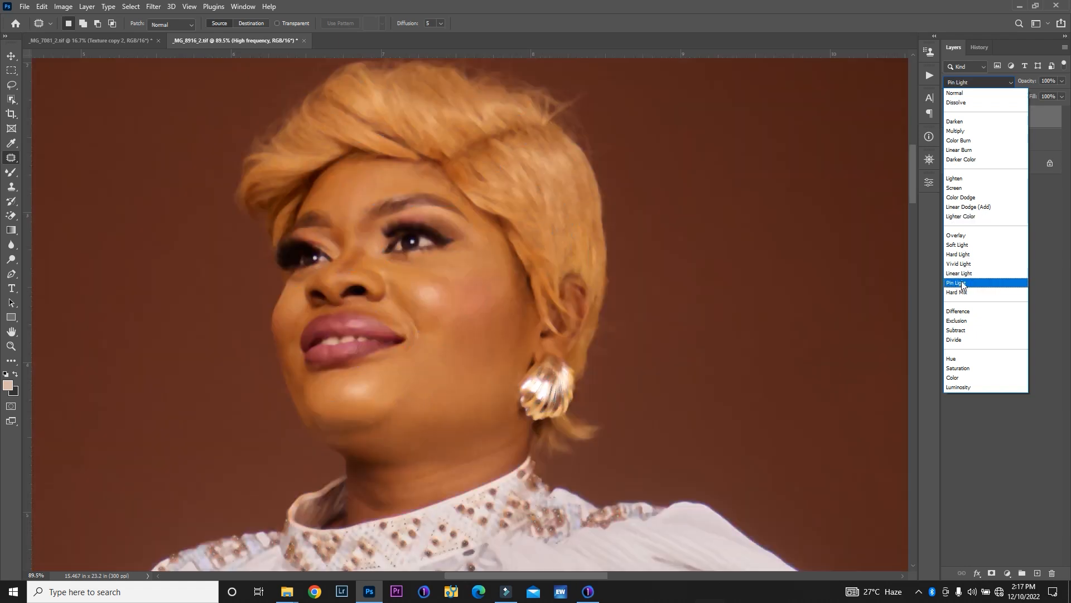
left_click(962, 277)
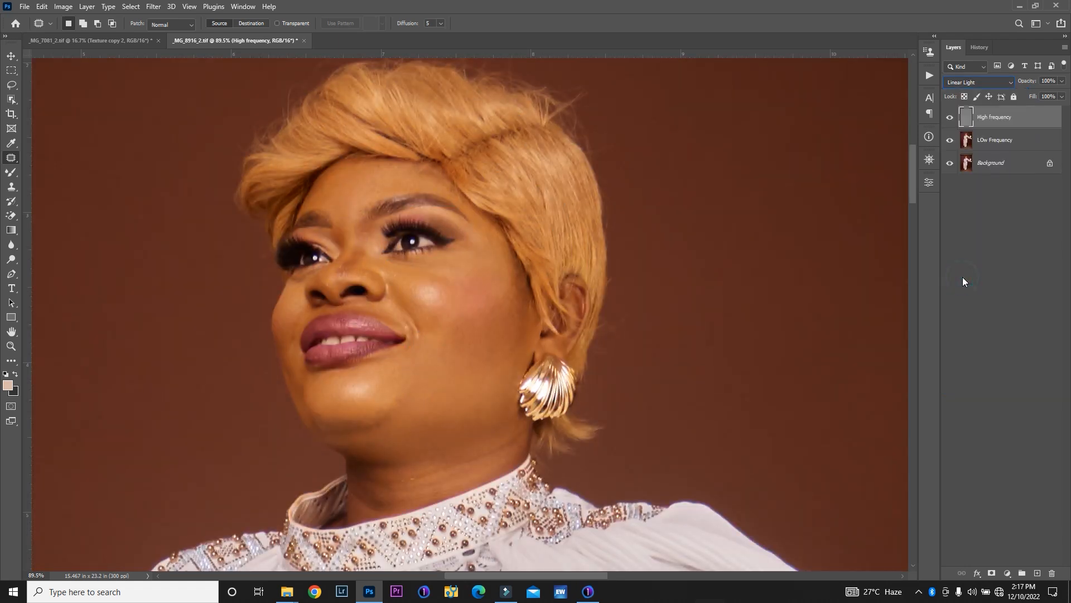
left_click(1012, 144, "shift")
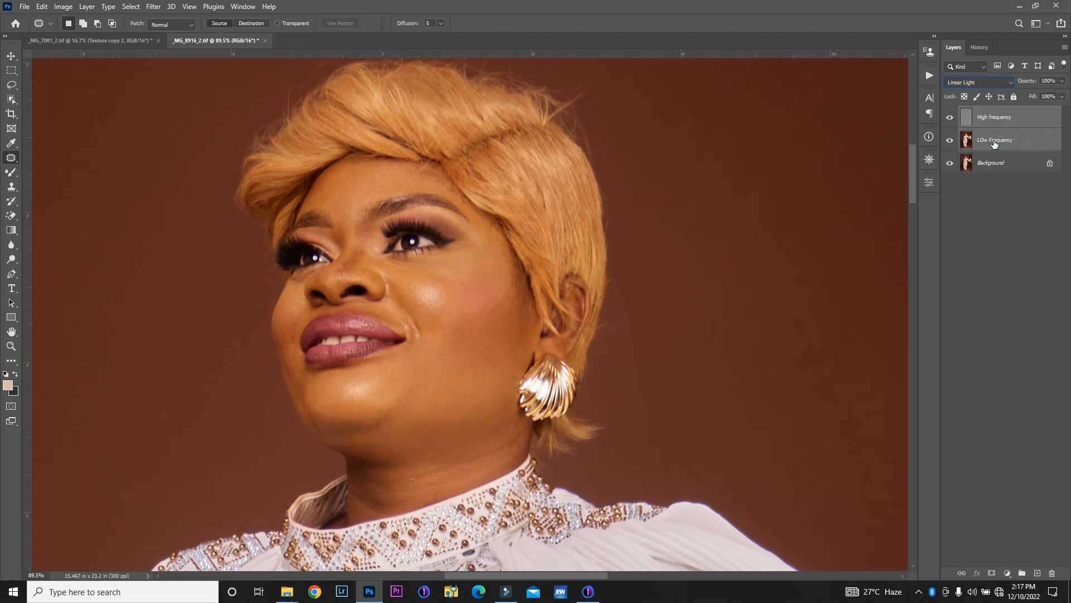
key("ctrl+g")
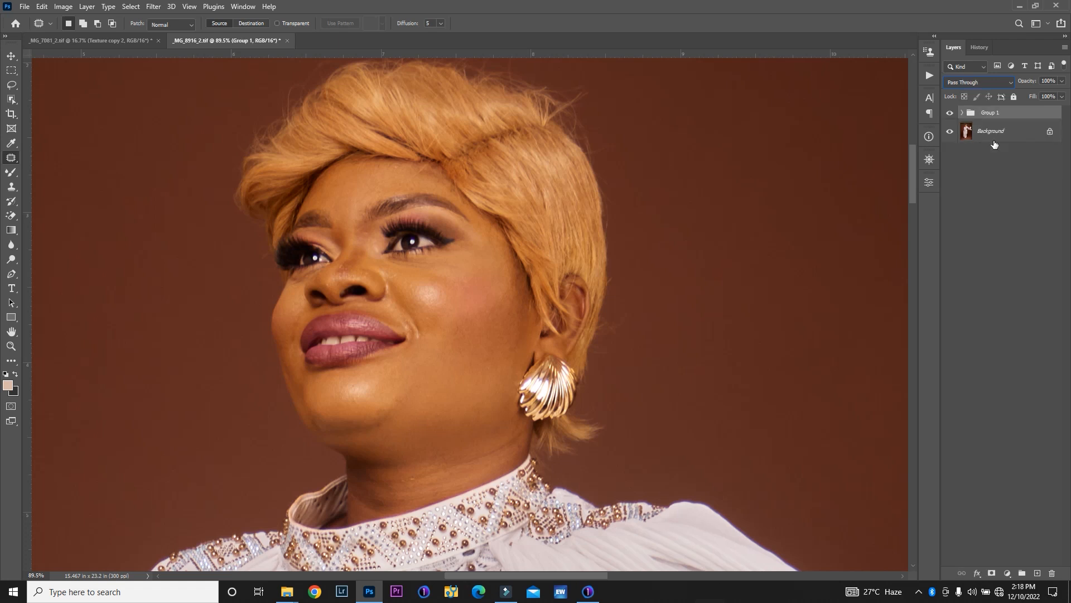
- Duplicate the LOw Frequency layer inside the group and clip the copy to the original
left_click(963, 113)
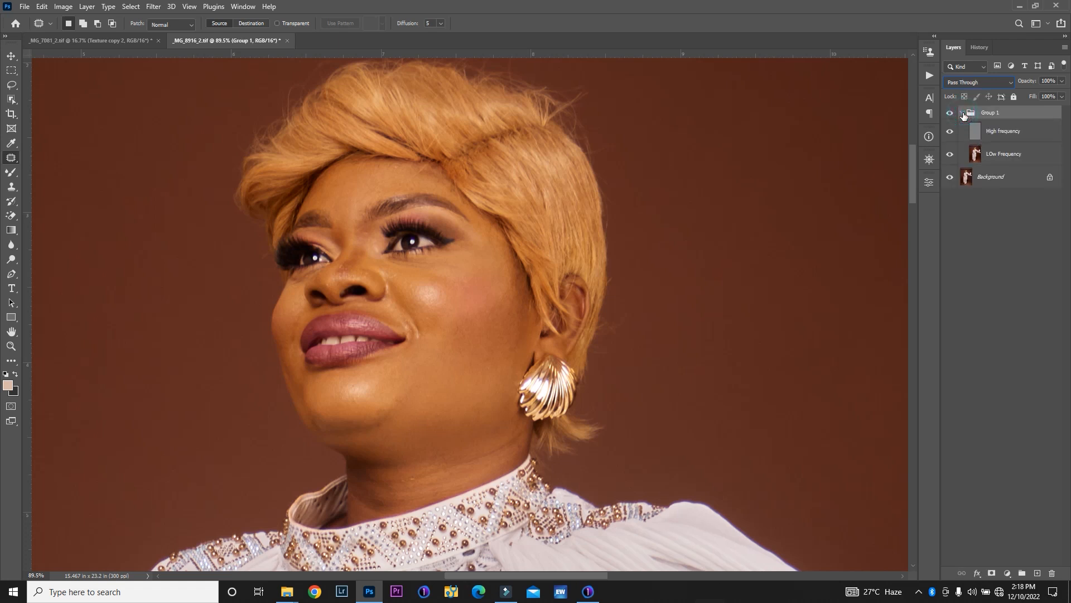
left_click(1019, 160)
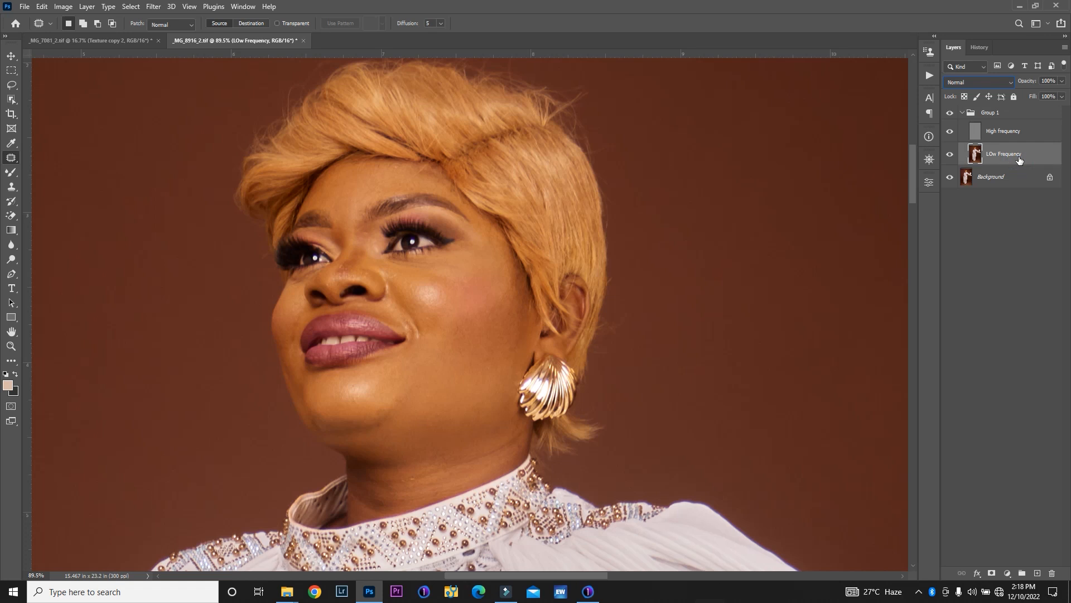
key("ctrl+j")
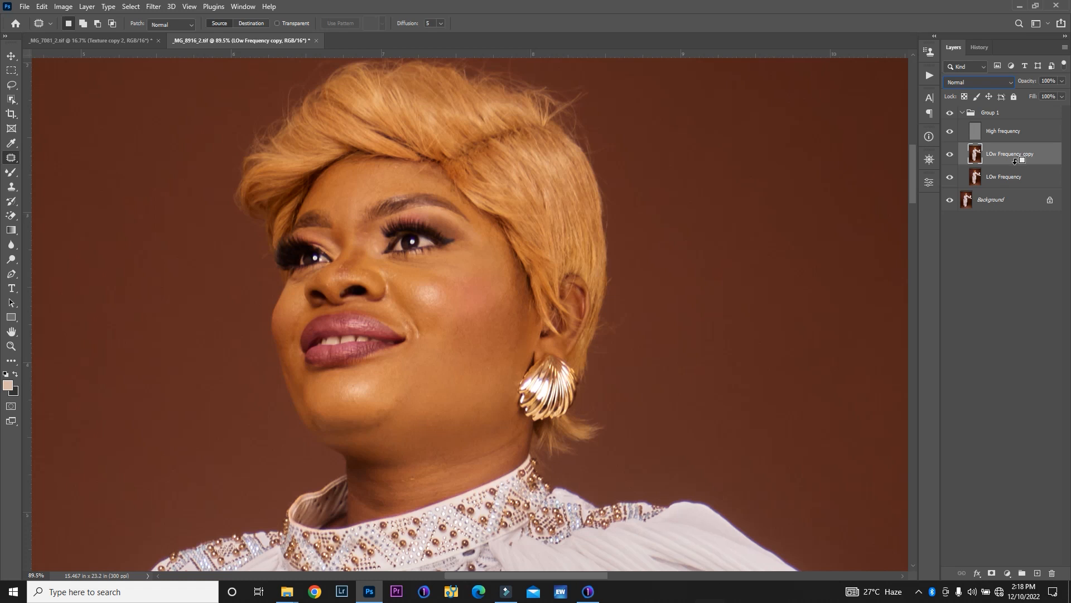
left_click(1013, 163, "alt")
- Hide the High frequency layer and smooth the cheek and jawline on the LOw Frequency copy with a smaller Mixer Brush
left_click(11, 173)
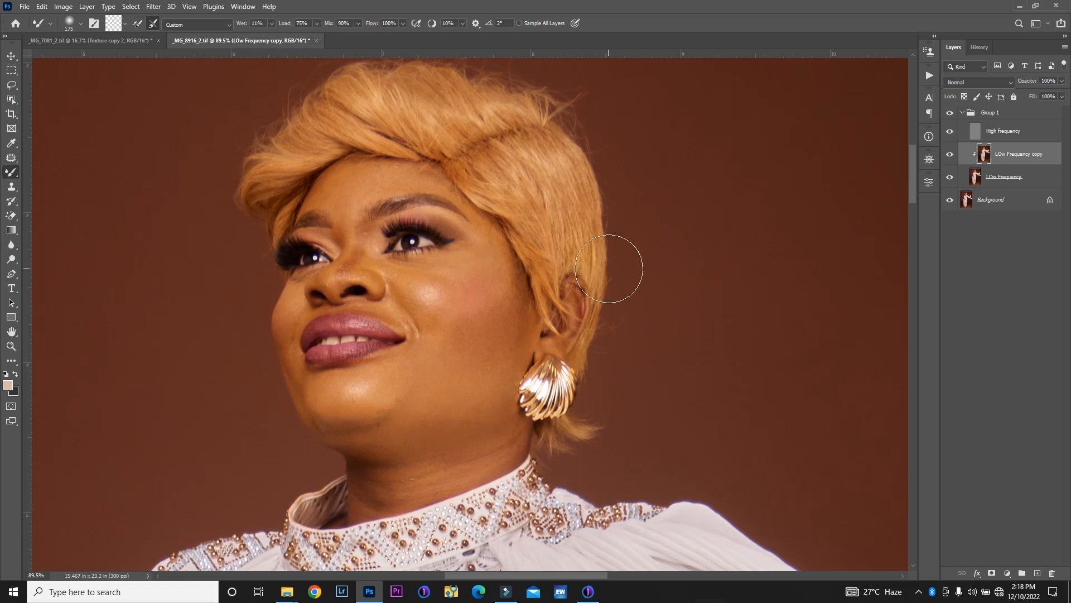
left_click(950, 131)
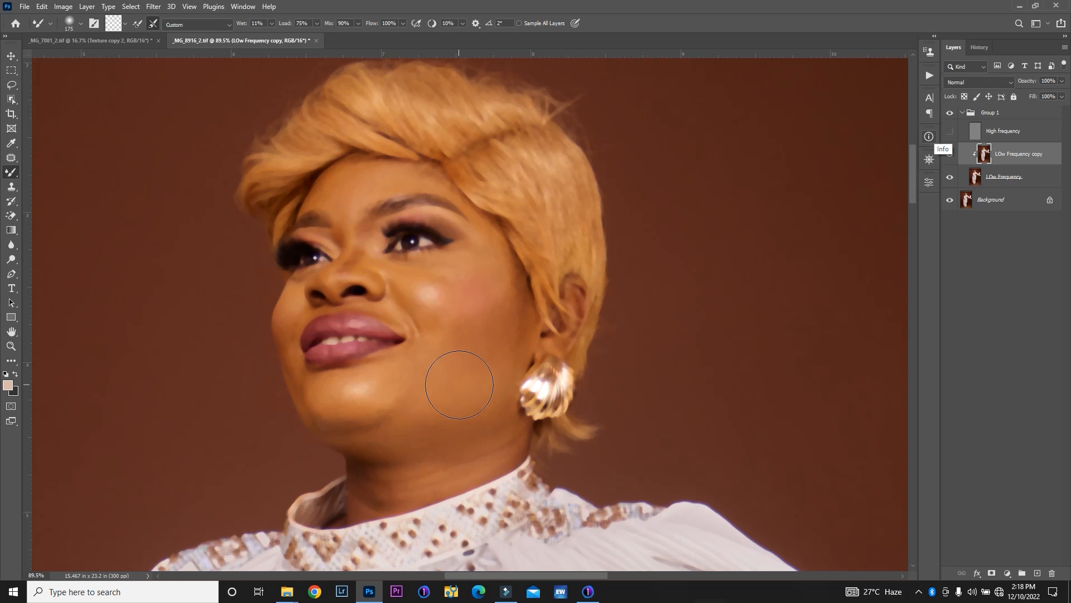
key("bracketleft")
key("bracketleft")
key("bracketleft")
key("bracketleft")
key("bracketleft")
key("bracketleft")
key("bracketright")
key("bracketright")
key("bracketright")
left_click_drag(482, 359, 464, 382)
mouse_move(491, 339)
left_mouse_down()
mouse_move(508, 300)
mouse_move(493, 337)
mouse_move(449, 343)
left_mouse_up()
left_click_drag(410, 382, 411, 385)
left_click_drag(454, 417, 458, 418)
left_click(413, 438)
left_click_drag(406, 436, 414, 423)
left_click(502, 370)
mouse_move(443, 339)
left_mouse_down()
mouse_move(489, 291)
mouse_move(462, 287)
mouse_move(451, 271)
mouse_move(479, 266)
mouse_move(419, 286)
left_mouse_up()
- Blend the skin tones around the cheek highlight, chin and temple with the Mixer Brush, resizing it to fit each area
key("bracketleft")
key("bracketleft")
key("bracketleft")
key("bracketleft")
mouse_move(433, 275)
left_mouse_down()
mouse_move(412, 305)
mouse_move(426, 331)
mouse_move(440, 318)
mouse_move(433, 337)
mouse_move(421, 321)
mouse_move(442, 335)
mouse_move(445, 321)
mouse_move(415, 293)
mouse_move(440, 304)
mouse_move(433, 294)
mouse_move(426, 341)
mouse_move(382, 396)
mouse_move(408, 354)
left_mouse_up()
key("bracketright")
key("bracketright")
key("bracketright")
mouse_move(387, 403)
left_mouse_down()
mouse_move(408, 390)
mouse_move(332, 416)
mouse_move(335, 426)
mouse_move(332, 388)
mouse_move(355, 385)
mouse_move(313, 387)
mouse_move(353, 404)
mouse_move(371, 368)
mouse_move(358, 384)
mouse_move(375, 382)
mouse_move(385, 418)
left_mouse_up()
left_click_drag(426, 284, 416, 279)
mouse_move(497, 242)
left_mouse_down()
mouse_move(505, 280)
mouse_move(481, 236)
mouse_move(503, 269)
left_mouse_up()
- Smooth the nose, the far edge of the face and the forehead with the Mixer Brush, using a smaller tip for the nose
key("bracketleft")
key("bracketleft")
key("bracketleft")
key("bracketleft")
mouse_move(362, 242)
left_mouse_down()
mouse_move(345, 266)
mouse_move(376, 283)
left_mouse_up()
mouse_move(285, 329)
left_mouse_down()
mouse_move(295, 293)
mouse_move(289, 351)
mouse_move(307, 409)
mouse_move(329, 424)
left_mouse_up()
key("bracketright")
key("bracketright")
key("bracketright")
mouse_move(330, 186)
left_mouse_down()
mouse_move(373, 169)
mouse_move(345, 173)
mouse_move(325, 197)
mouse_move(359, 194)
mouse_move(366, 178)
mouse_move(441, 185)
mouse_move(381, 184)
mouse_move(359, 201)
mouse_move(345, 232)
mouse_move(350, 214)
mouse_move(368, 245)
mouse_move(354, 206)
mouse_move(378, 185)
mouse_move(362, 192)
mouse_move(431, 173)
mouse_move(384, 166)
mouse_move(349, 171)
mouse_move(458, 186)
mouse_move(483, 213)
left_mouse_up()
- Enlarge the Mixer Brush and blend the neck, jawline and lower cheek, with the High frequency layer shown again
key("bracketright")
key("bracketright")
key("bracketright")
key("bracketright")
mouse_move(440, 458)
left_mouse_down()
mouse_move(506, 437)
mouse_move(470, 472)
mouse_move(388, 503)
mouse_move(366, 479)
mouse_move(361, 500)
mouse_move(471, 458)
mouse_move(414, 484)
mouse_move(448, 403)
mouse_move(399, 489)
mouse_move(514, 435)
left_mouse_up()
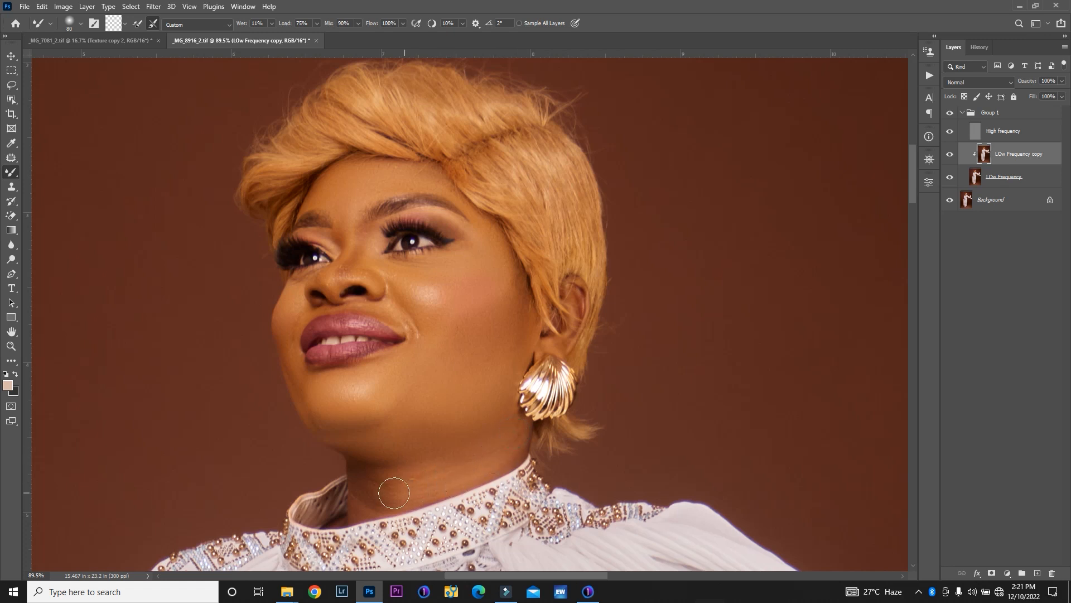
mouse_move(368, 496)
left_mouse_down()
mouse_move(353, 475)
mouse_move(359, 499)
left_mouse_up()
left_click_drag(415, 474, 405, 485)
mouse_move(507, 426)
left_mouse_down()
mouse_move(506, 436)
mouse_move(512, 428)
left_mouse_up()
mouse_move(515, 320)
left_mouse_down()
mouse_move(446, 357)
mouse_move(391, 418)
left_mouse_up()
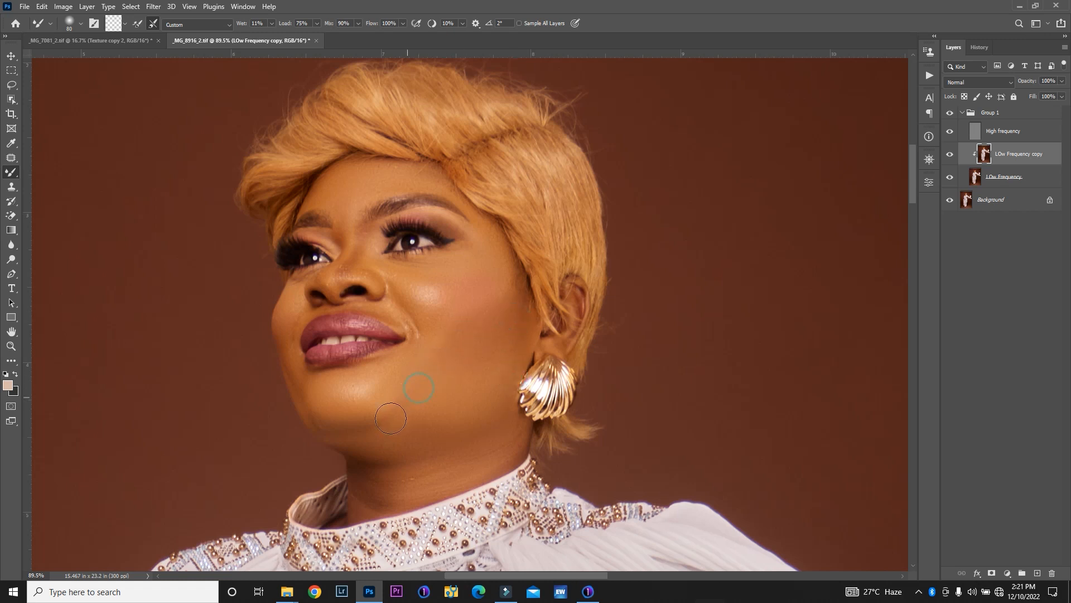
mouse_move(513, 349)
left_mouse_down()
mouse_move(398, 377)
mouse_move(319, 419)
left_mouse_up()
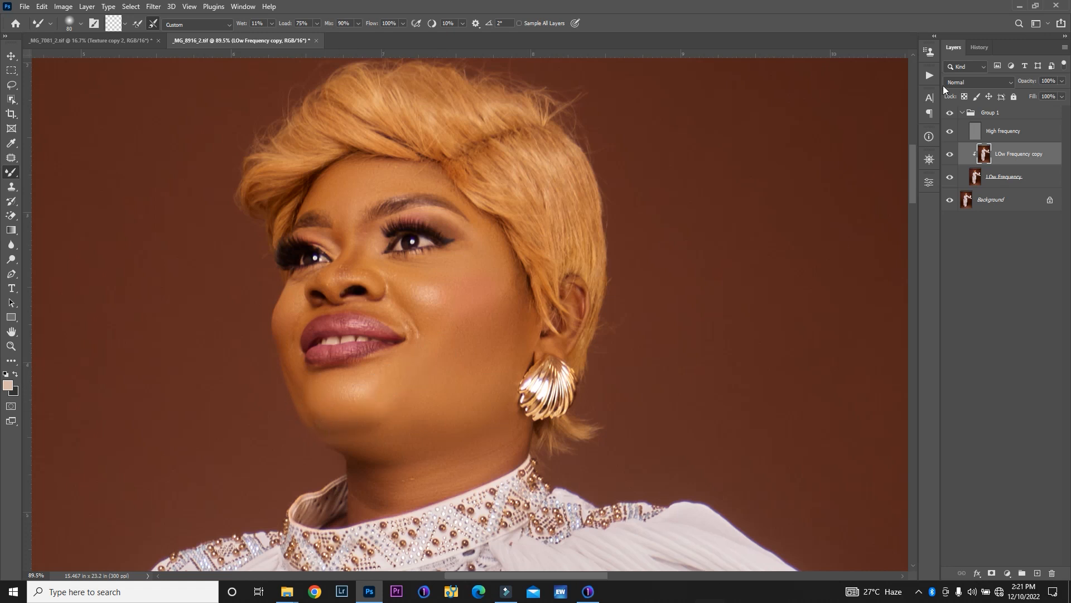
- Compare Group 1 hidden and shown, then blend the cheek beside the hair and the skin near the nose with a smaller Mixer Brush
left_click(949, 114)
left_click(950, 114)
left_click_drag(499, 304, 500, 278)
key("bracketleft")
key("bracketleft")
left_click_drag(331, 281, 319, 285)
- Enlarge the Mixer Brush and smooth the far cheek and jaw edge, comparing the face with Group 1 hidden and shown
key("bracketright")
key("bracketright")
key("bracketright")
left_click_drag(290, 322, 285, 325)
left_click_drag(306, 368, 312, 387)
left_click(950, 115)
left_click(950, 114)
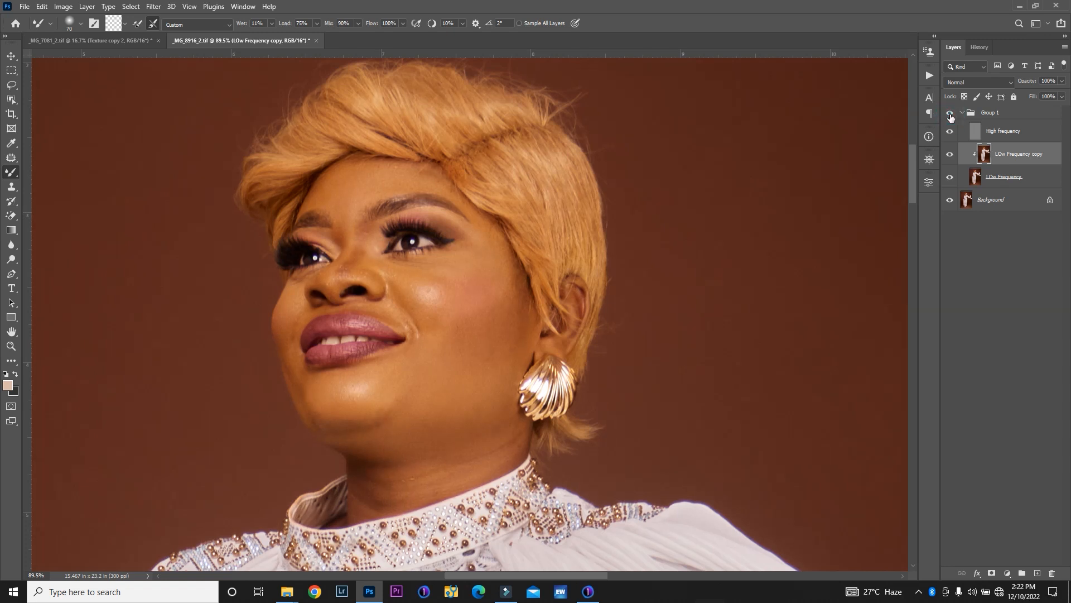
- Blend the near cheek, lower cheek and neck with the Mixer Brush enlarged to 125 px
key("ctrl+minus")
key("ctrl+minus")
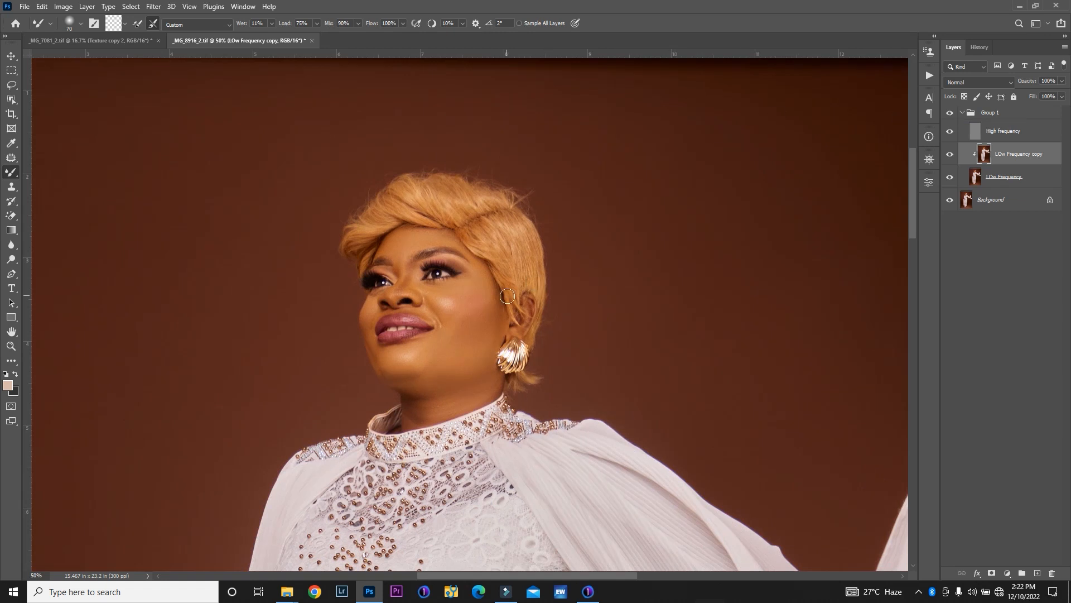
key("bracketright")
key("bracketright")
key("bracketright")
mouse_move(491, 313)
left_mouse_down()
mouse_move(479, 305)
mouse_move(467, 324)
mouse_move(468, 311)
mouse_move(480, 316)
mouse_move(486, 301)
mouse_move(461, 333)
left_mouse_up()
mouse_move(456, 335)
left_mouse_down()
mouse_move(470, 339)
mouse_move(467, 351)
mouse_move(449, 361)
left_mouse_up()
left_click_drag(420, 411, 480, 390)
key("ctrl+bracketleft")
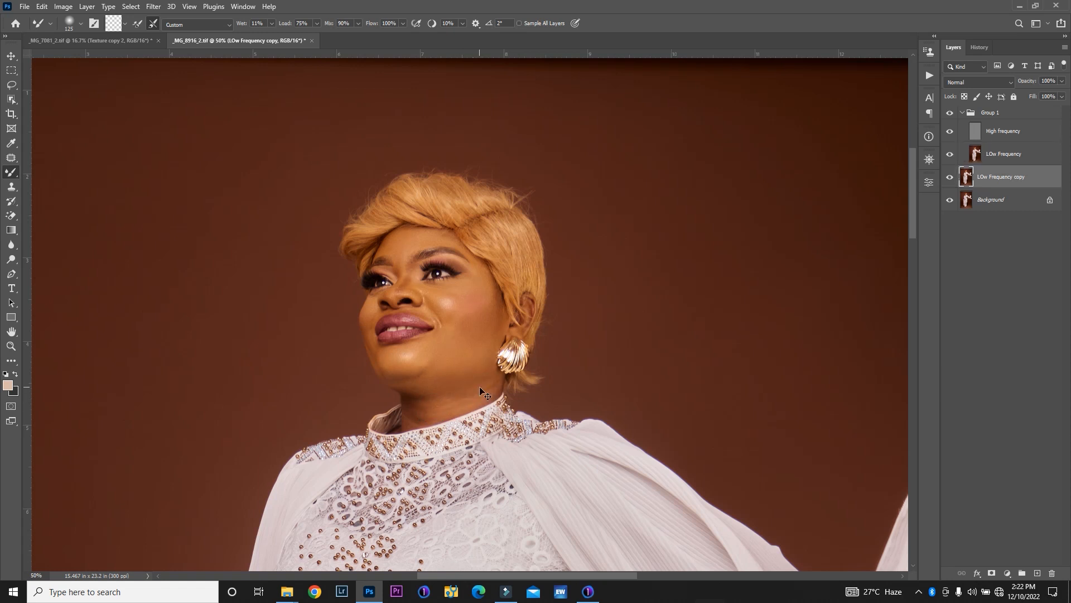
key("ctrl+bracketright")
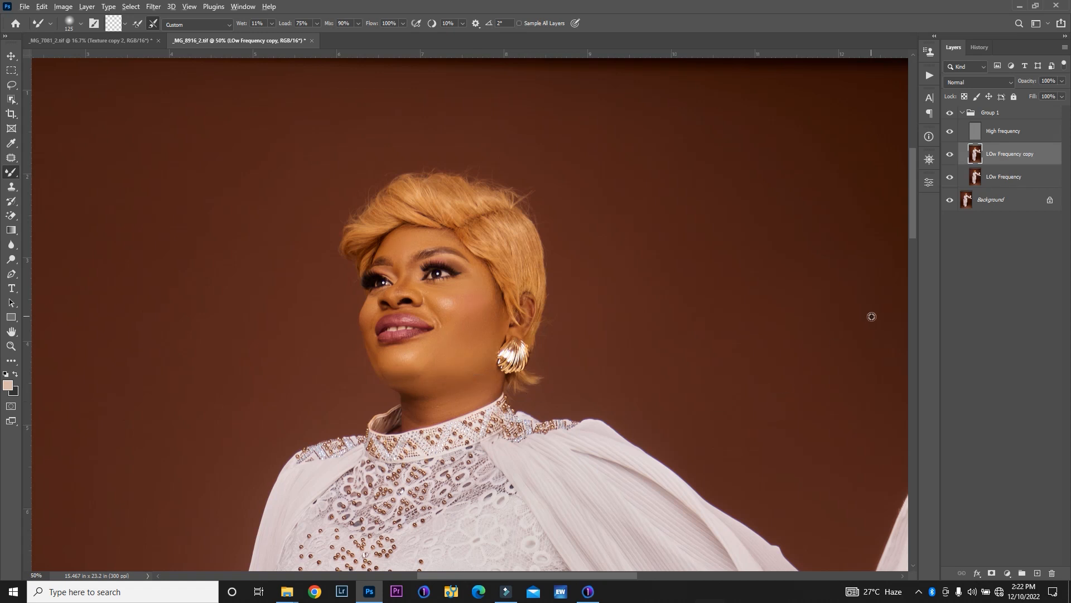
left_click(1025, 165, "alt")
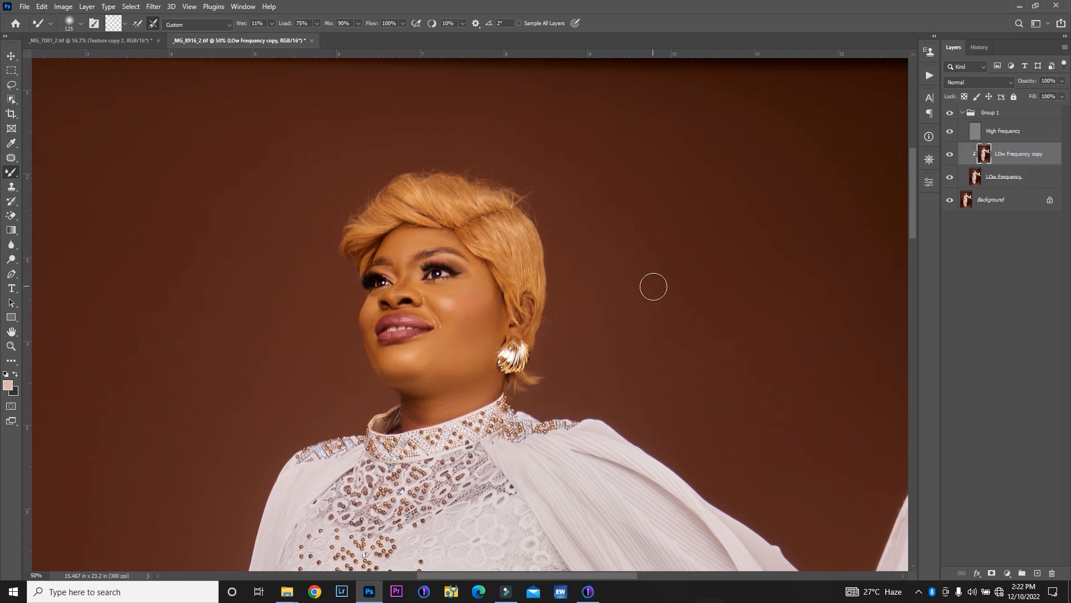
- Smooth the forearm above the watch with the Mixer Brush reduced to 80 px
key("ctrl+minus")
key("ctrl+minus")
key("ctrl+minus")
key("ctrl+minus")
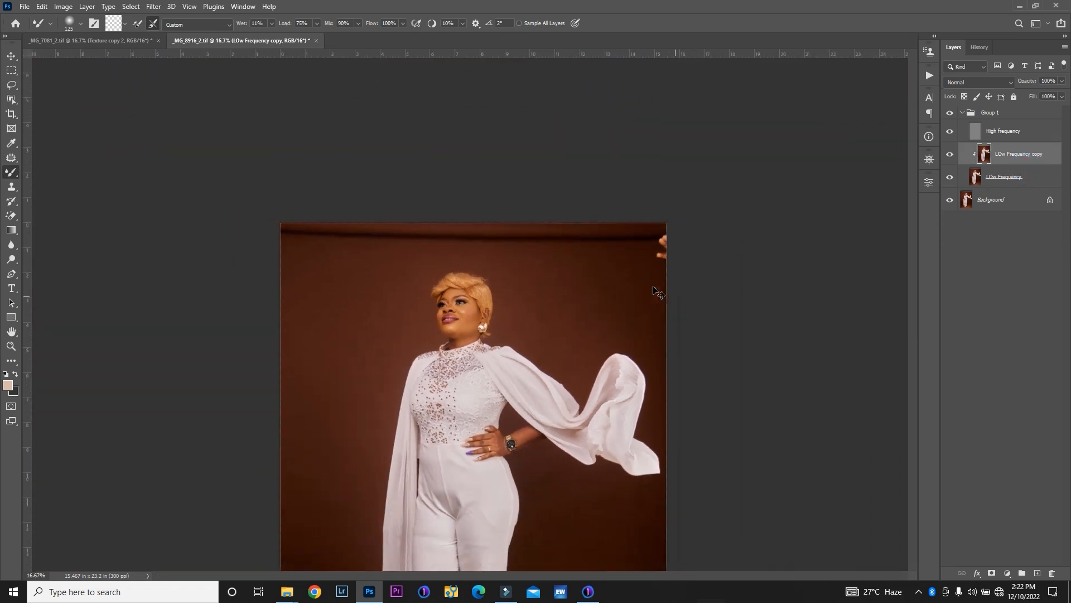
key("z")
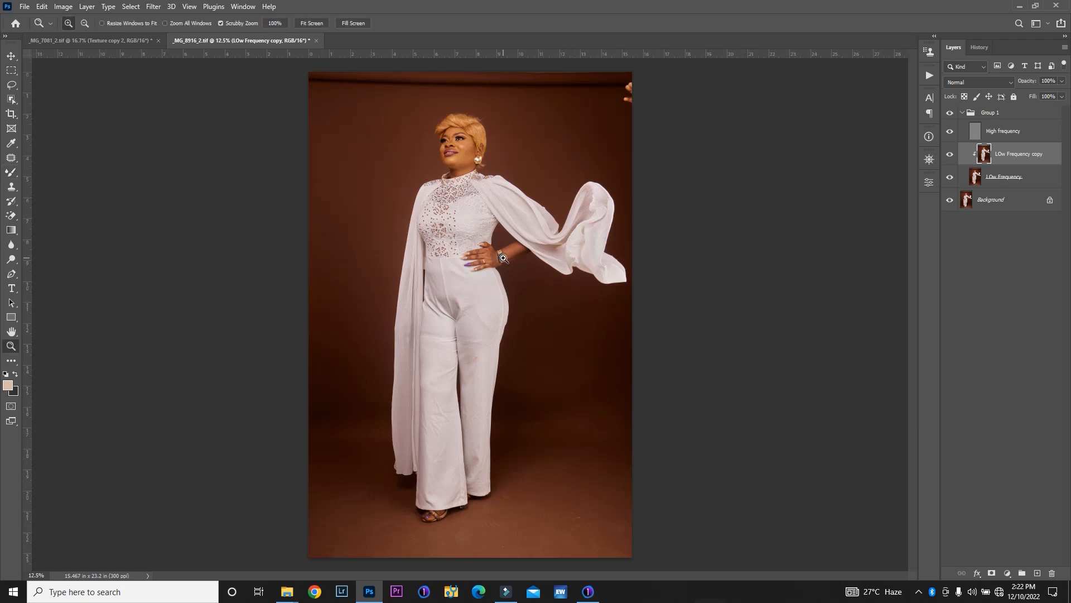
left_click_drag(511, 253, 591, 228)
key("b")
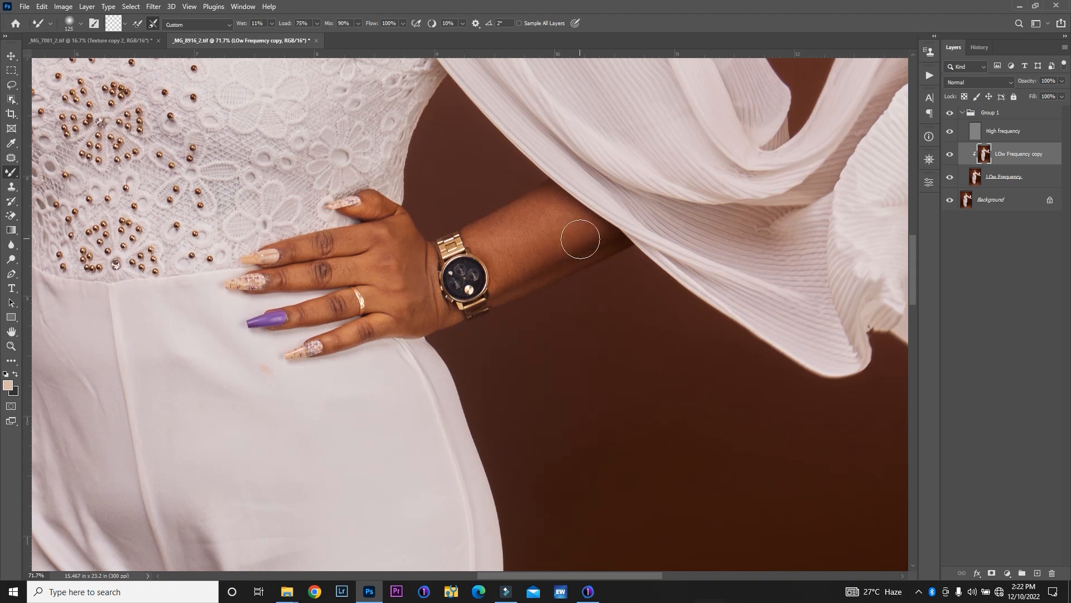
key("bracketleft")
key("bracketleft")
key("bracketleft")
left_click_drag(549, 237, 498, 232)
- Hide the High frequency layer and blend the forearm tones from the sleeve to the watch strap
left_click(950, 132)
left_click(561, 227)
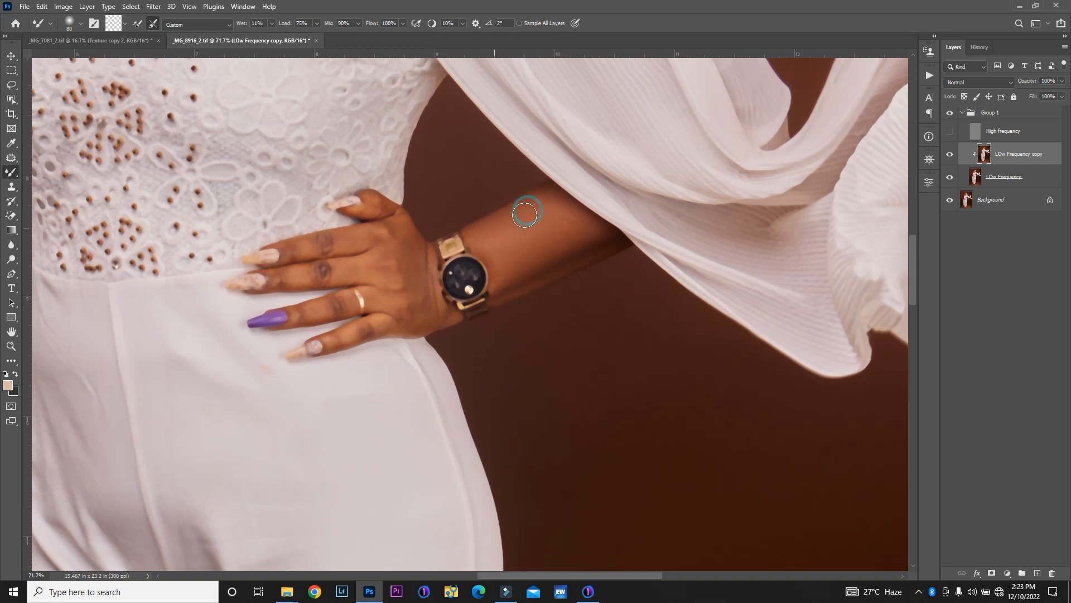
left_click(490, 243)
left_click_drag(493, 251, 501, 289)
mouse_move(572, 257)
left_mouse_down()
mouse_move(507, 289)
mouse_move(600, 237)
mouse_move(568, 231)
mouse_move(550, 203)
mouse_move(473, 241)
mouse_move(527, 231)
mouse_move(503, 251)
mouse_move(521, 246)
mouse_move(564, 222)
mouse_move(559, 215)
mouse_move(587, 229)
mouse_move(523, 254)
left_mouse_up()
- Smooth the back of the hand, fingers and knuckles with the Mixer Brush, showing the High frequency layer again
mouse_move(418, 307)
left_mouse_down()
mouse_move(409, 211)
mouse_move(419, 281)
mouse_move(398, 229)
mouse_move(425, 316)
mouse_move(392, 326)
mouse_move(418, 321)
mouse_move(382, 308)
mouse_move(416, 310)
mouse_move(392, 306)
mouse_move(402, 284)
mouse_move(376, 287)
mouse_move(403, 291)
mouse_move(406, 267)
mouse_move(361, 267)
mouse_move(395, 262)
mouse_move(374, 265)
mouse_move(393, 261)
mouse_move(374, 263)
mouse_move(388, 264)
mouse_move(403, 237)
mouse_move(308, 246)
mouse_move(343, 241)
mouse_move(323, 245)
mouse_move(336, 274)
left_mouse_up()
left_click(950, 131)
mouse_move(349, 269)
left_mouse_down()
mouse_move(270, 285)
mouse_move(341, 285)
mouse_move(315, 309)
mouse_move(342, 305)
mouse_move(303, 316)
mouse_move(337, 339)
mouse_move(414, 314)
left_mouse_up()
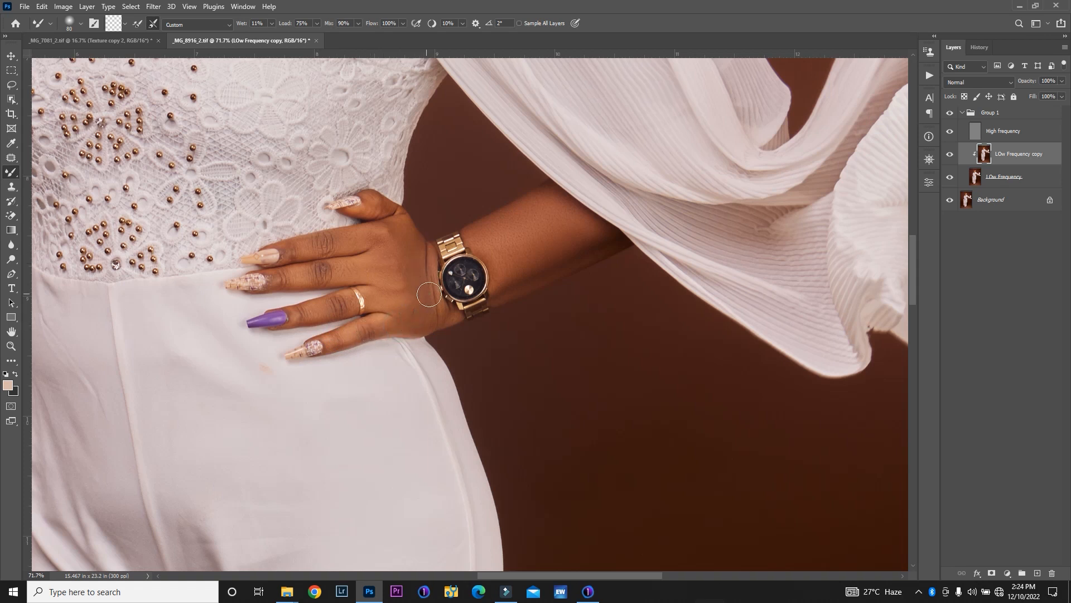
mouse_move(387, 215)
left_mouse_down()
mouse_move(377, 184)
mouse_move(383, 229)
left_mouse_up()
left_click_drag(399, 269, 393, 263)
left_click(344, 269)
- Enlarge the Mixer Brush to 150 px and blend the shaded part of the forearm beside the watch
key("bracketright")
key("bracketright")
key("bracketright")
key("bracketright")
mouse_move(537, 258)
left_mouse_down()
mouse_move(561, 231)
mouse_move(534, 227)
mouse_move(507, 256)
left_mouse_up()
- Review the full figure with Group 1 hidden and shown to compare the skin before and after retouching
key("ctrl+minus")
key("ctrl+minus")
key("ctrl+minus")
key("ctrl+minus")
key("ctrl+minus")
key("ctrl+minus")
key("ctrl+minus")
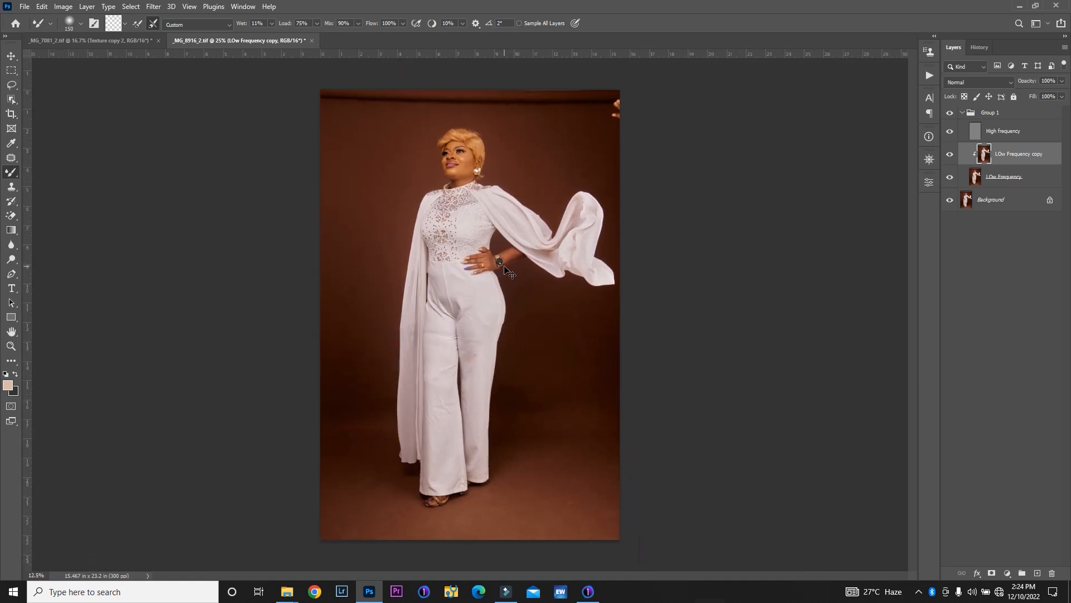
key("ctrl+plus")
key("ctrl+plus")
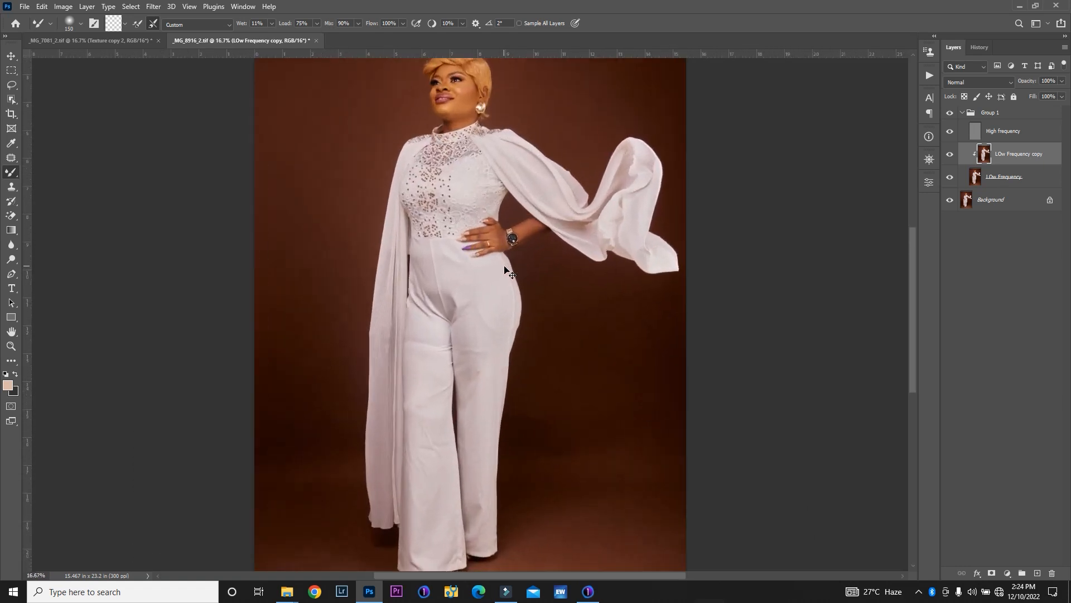
left_click(950, 114)
left_click(950, 113)
key("ctrl+minus")
key("ctrl+minus")
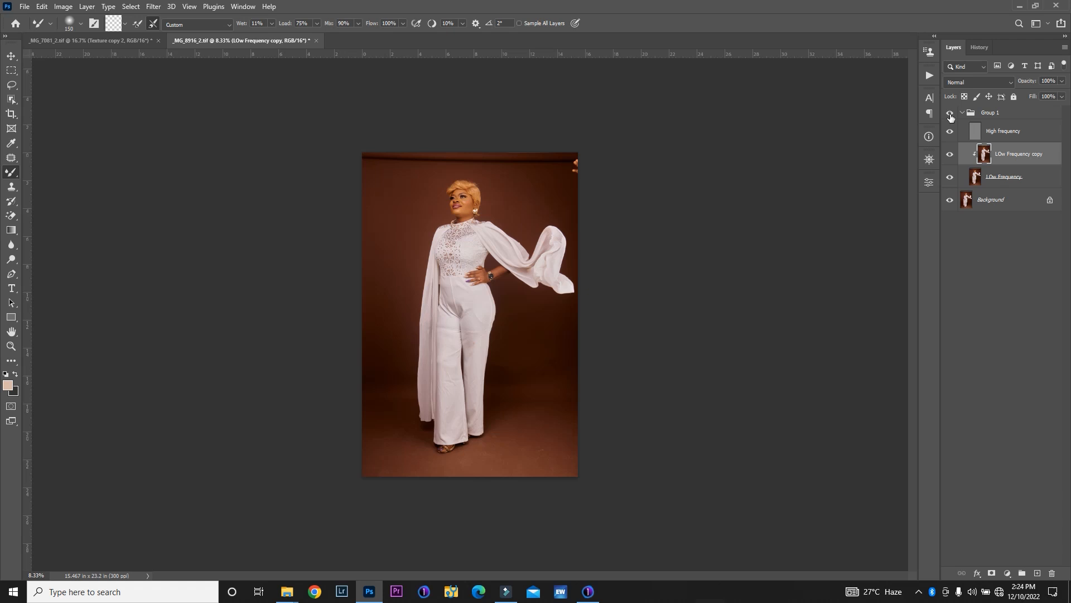
- Add a new empty layer and place it above Group 1 at the head of the layer stack
key("z")
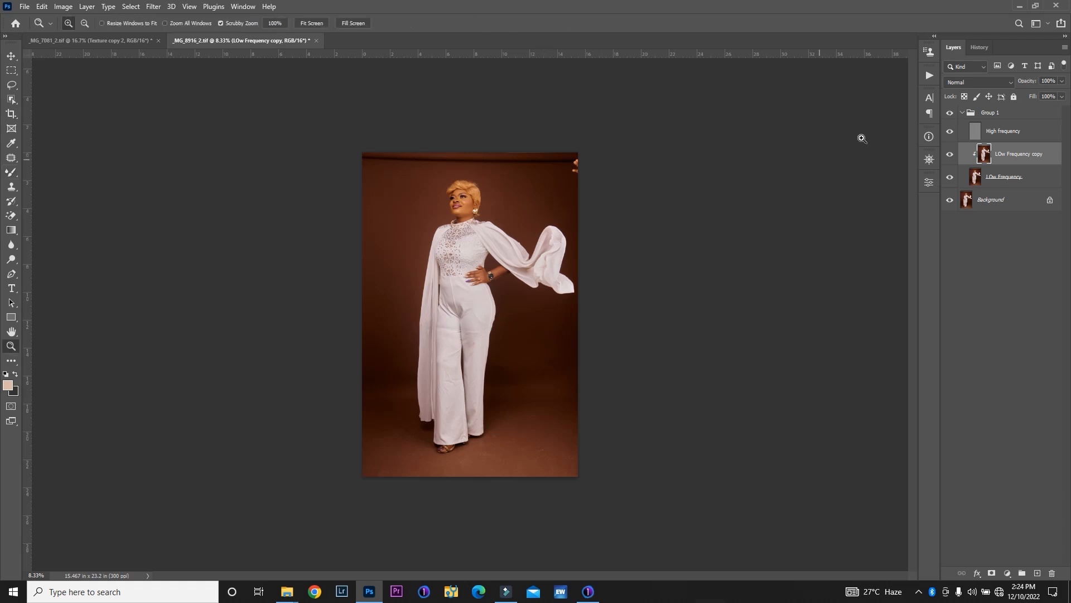
left_click(999, 114)
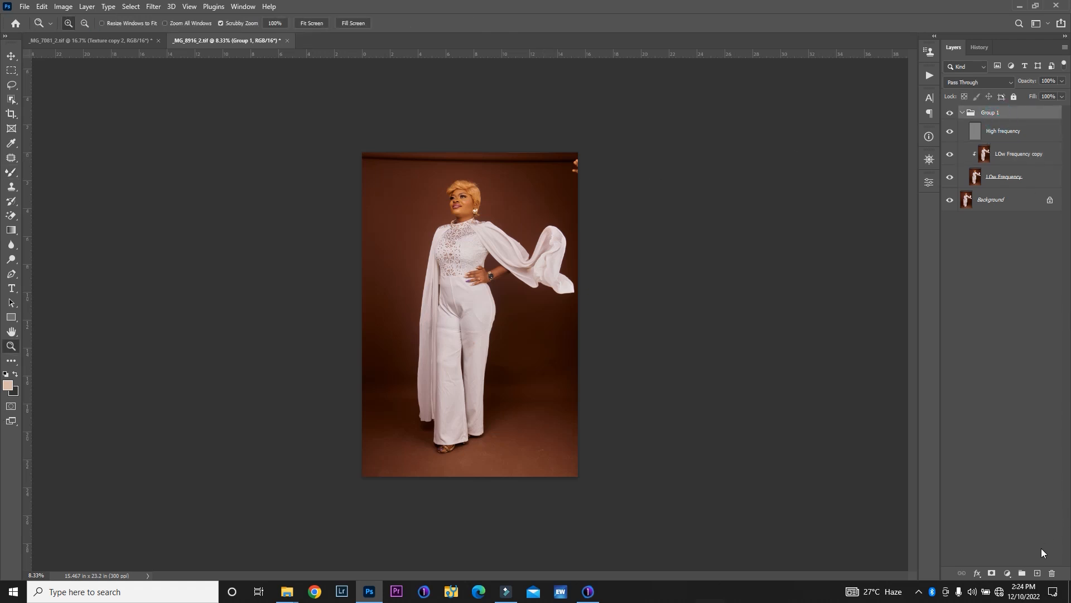
left_click(1037, 573)
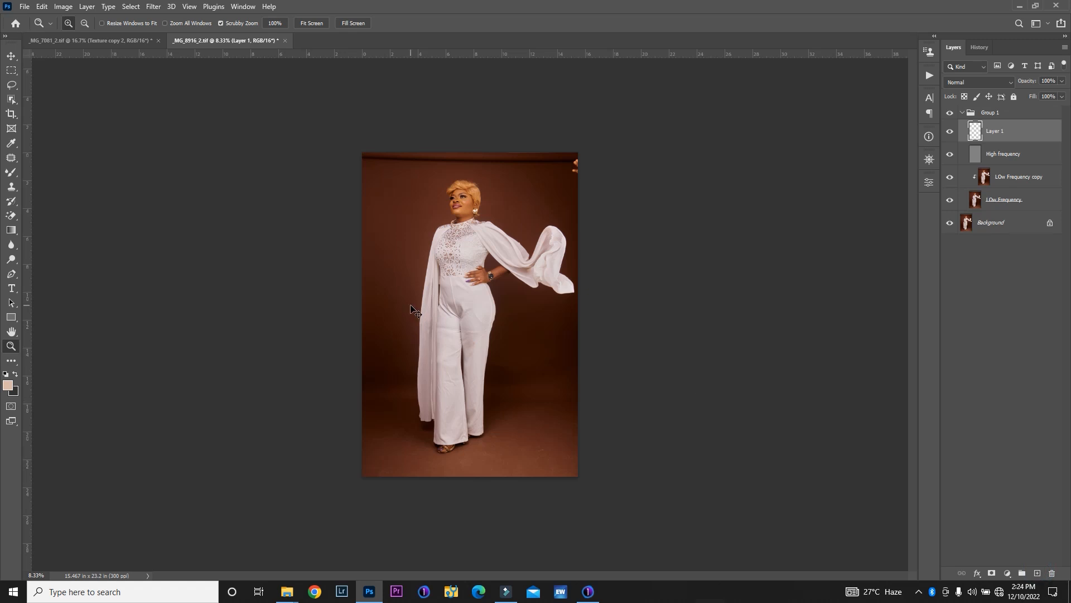
key("ctrl+bracketright")
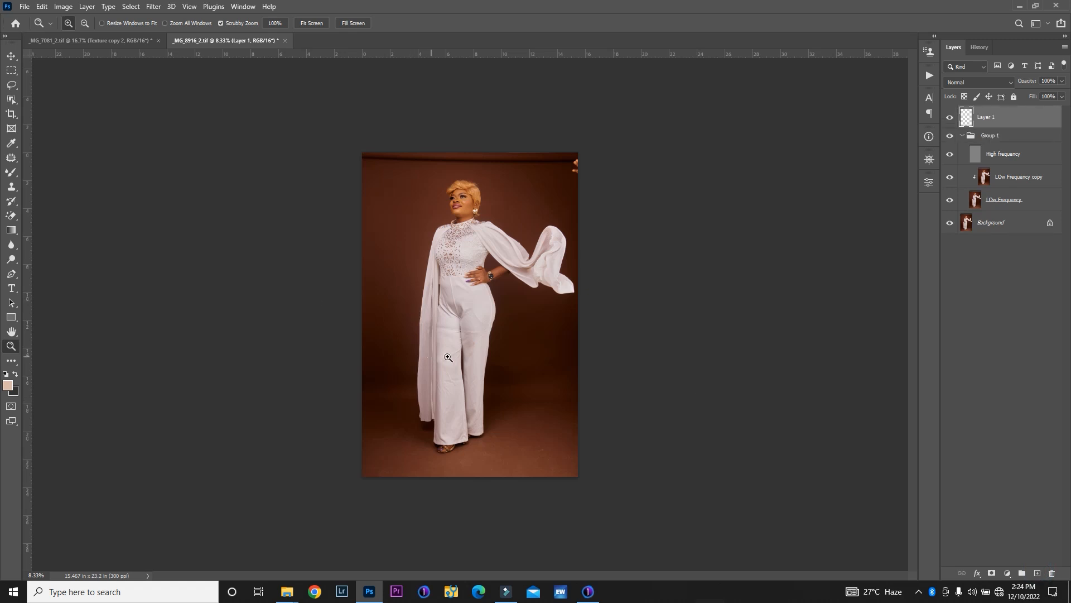
- Circle the creases on the thigh beside the cape on the new layer, using a 20 px Brush at 100% flow
left_click_drag(450, 355, 538, 377)
left_click_drag(537, 308, 540, 302)
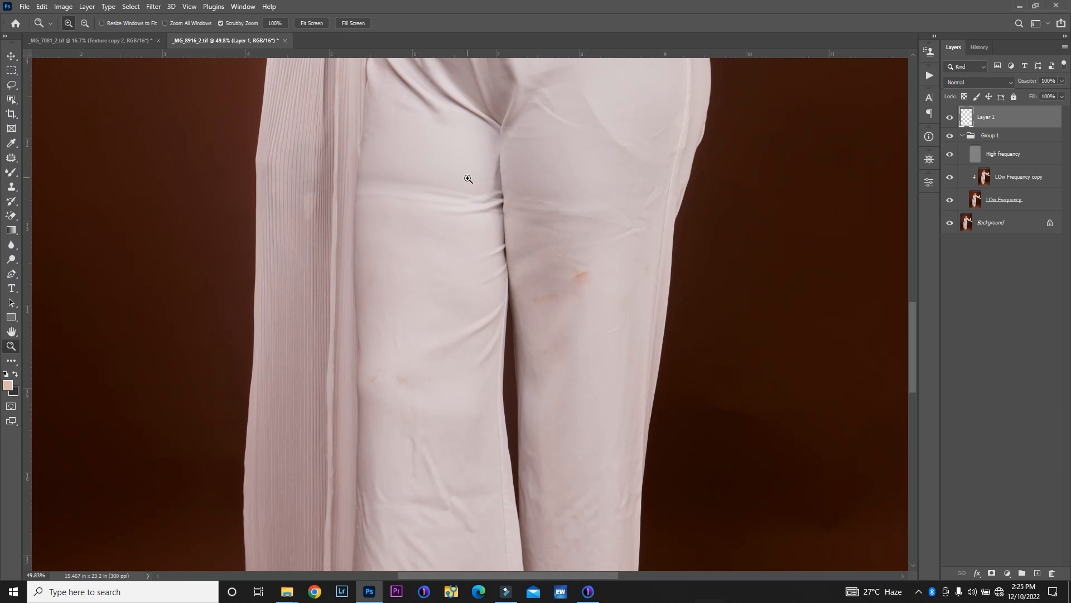
key("b")
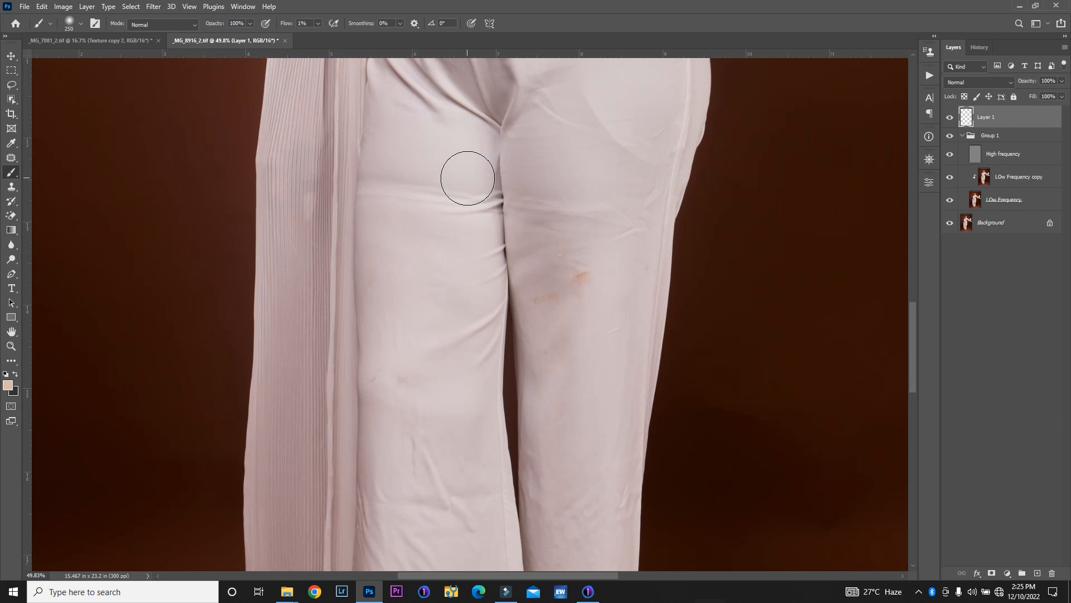
key("bracketleft")
key("bracketleft")
key("bracketleft")
key("bracketleft")
key("bracketleft")
key("bracketleft")
left_click(410, 162)
left_click_drag(288, 26, 479, 146)
mouse_move(397, 142)
left_mouse_down()
mouse_move(356, 146)
mouse_move(402, 249)
mouse_move(503, 226)
mouse_move(418, 147)
left_mouse_up()
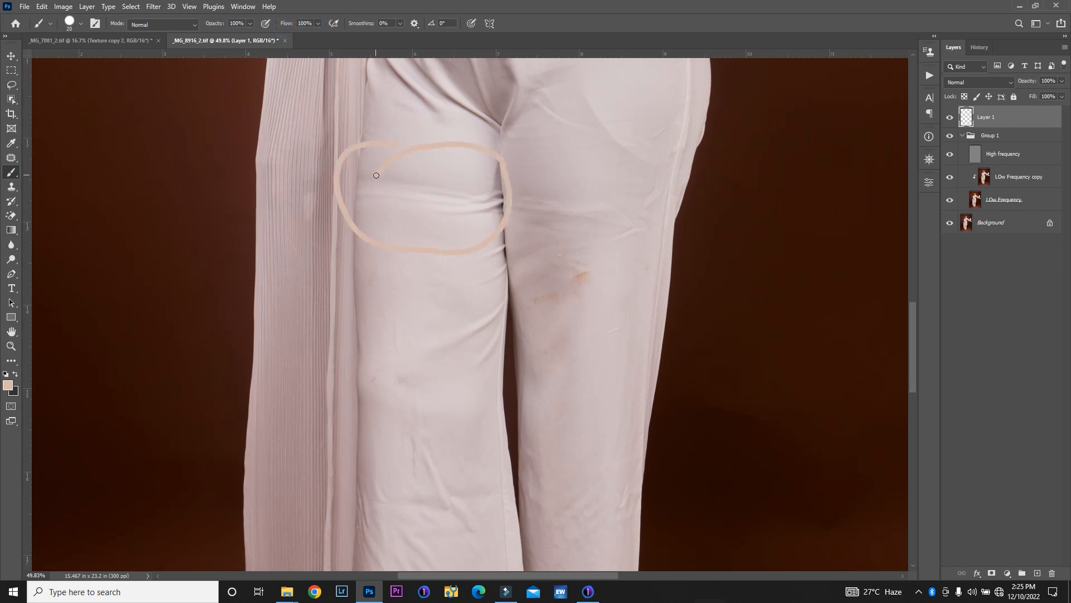
- Swap to the dark foreground colour and circle the creases and stain on the other thigh and the wrinkles on the cape-side lower leg
key("x")
mouse_move(532, 175)
left_mouse_down()
mouse_move(531, 233)
mouse_move(600, 273)
mouse_move(668, 207)
mouse_move(608, 164)
left_mouse_up()
mouse_move(545, 280)
left_mouse_down()
mouse_move(516, 307)
mouse_move(625, 297)
mouse_move(532, 267)
left_mouse_up()
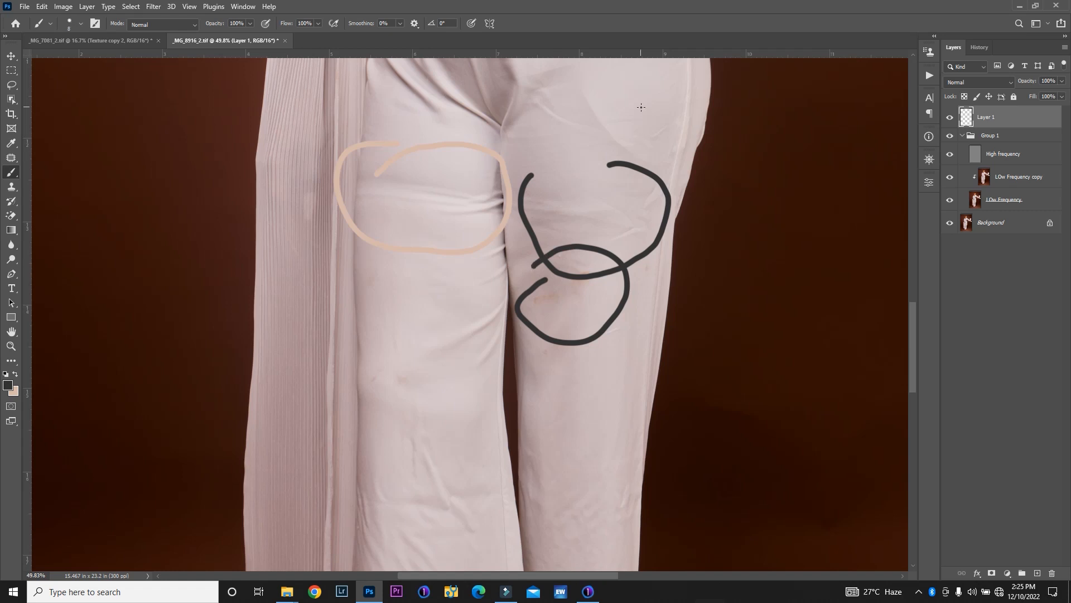
key("ctrl+minus")
key("ctrl+minus")
key("ctrl+minus")
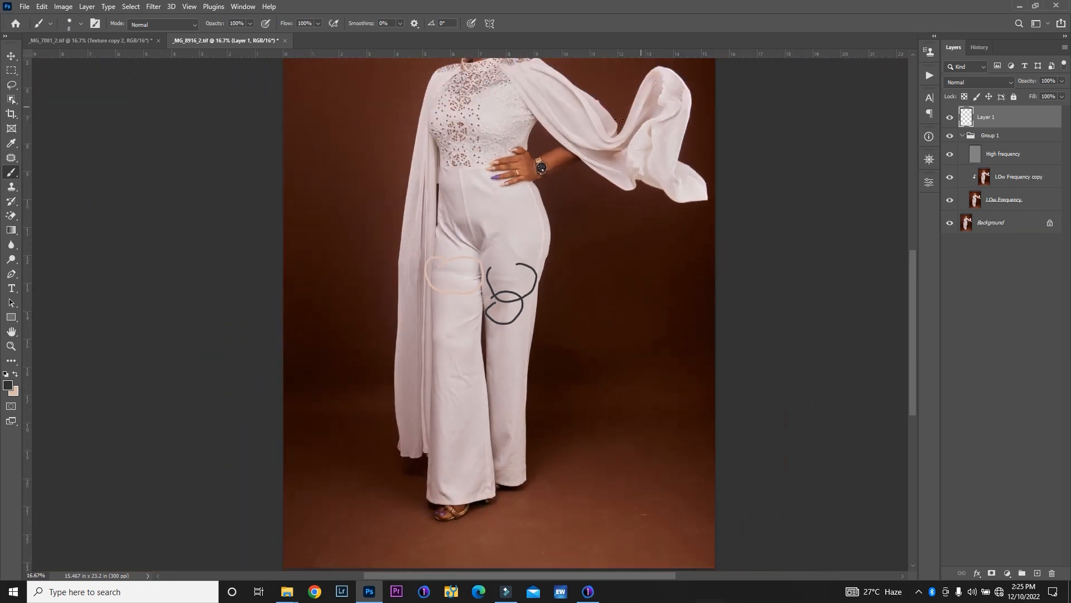
mouse_move(449, 347)
left_mouse_down()
mouse_move(438, 396)
mouse_move(480, 384)
mouse_move(453, 356)
left_mouse_up()
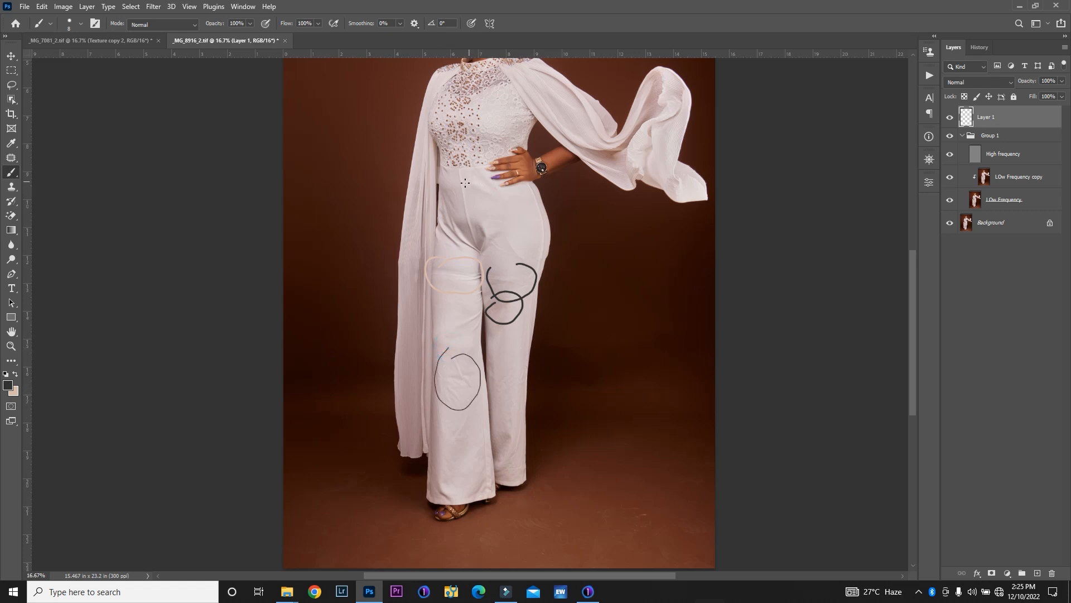